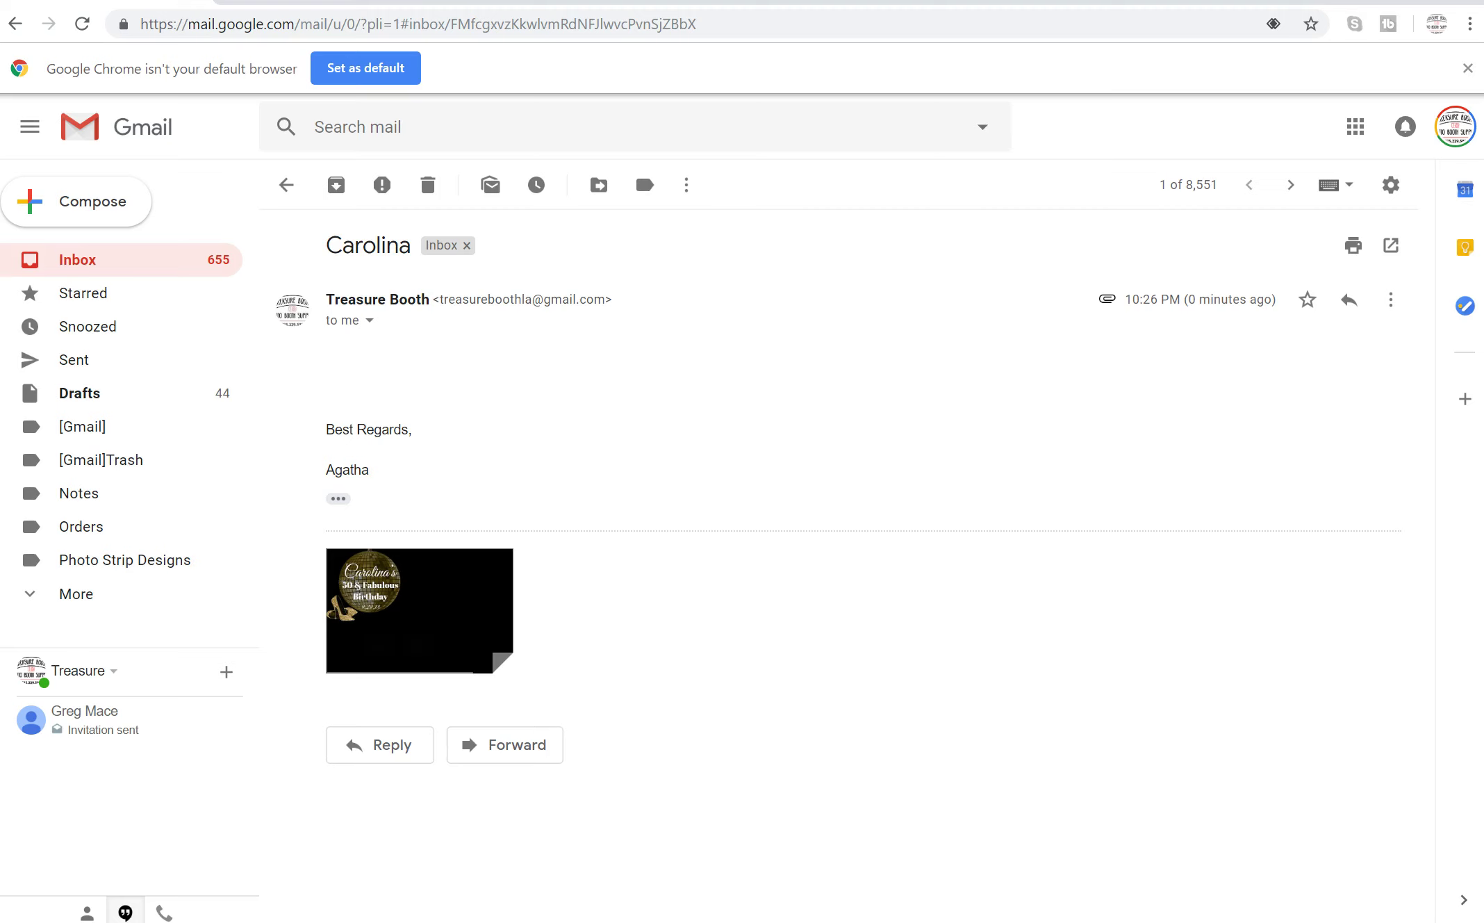
Step: Download the IMG_6885.JPG disco artwork attachment and reveal it in the Downloads folder
{"action": "left_click", "coordinate": [371, 625]}
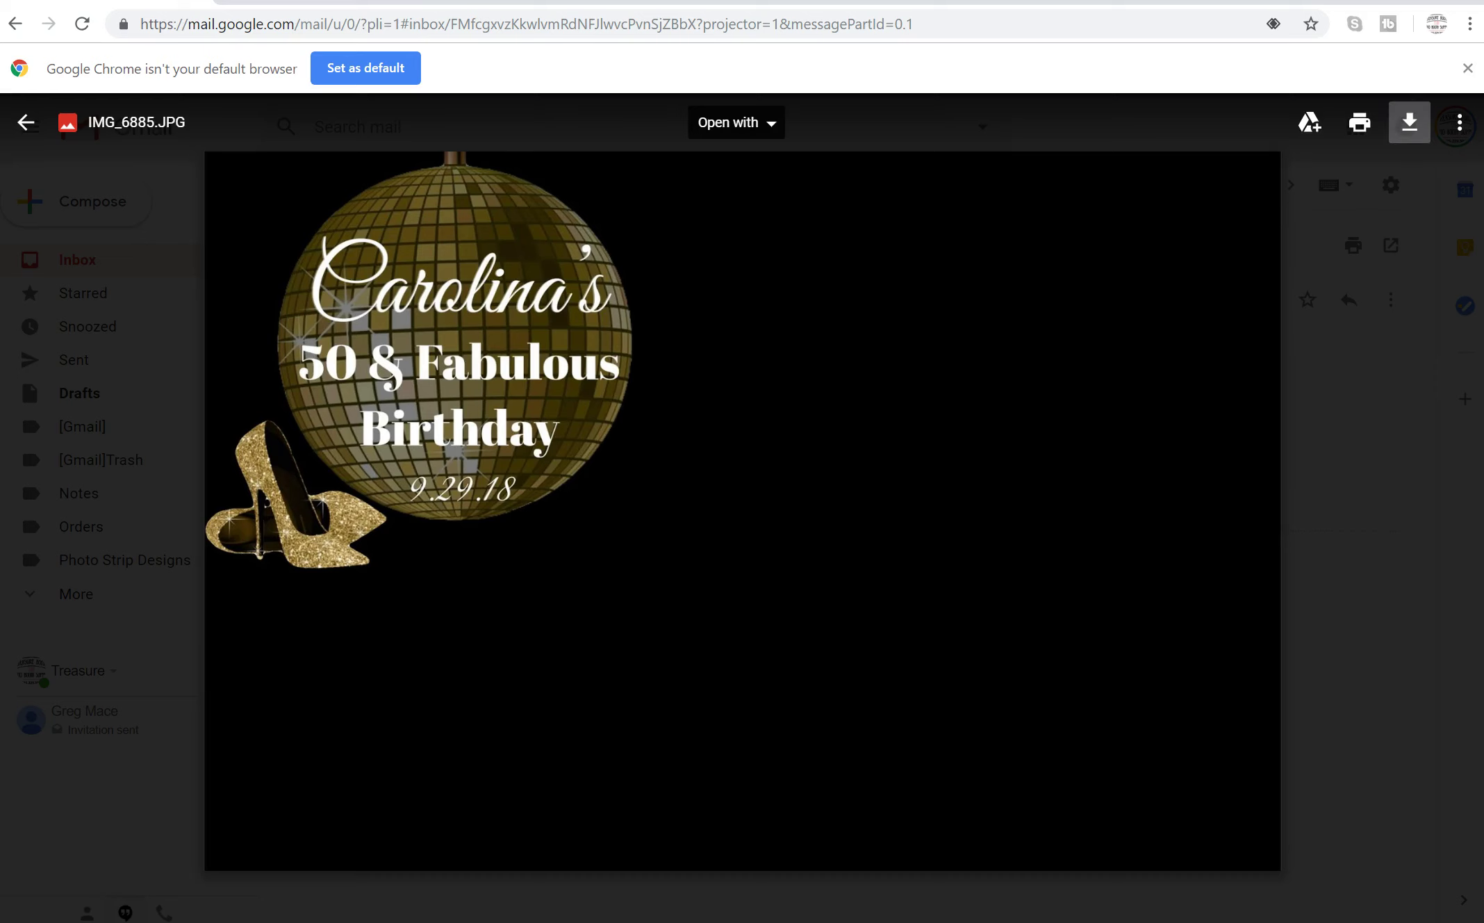
{"action": "left_click", "coordinate": [1409, 122]}
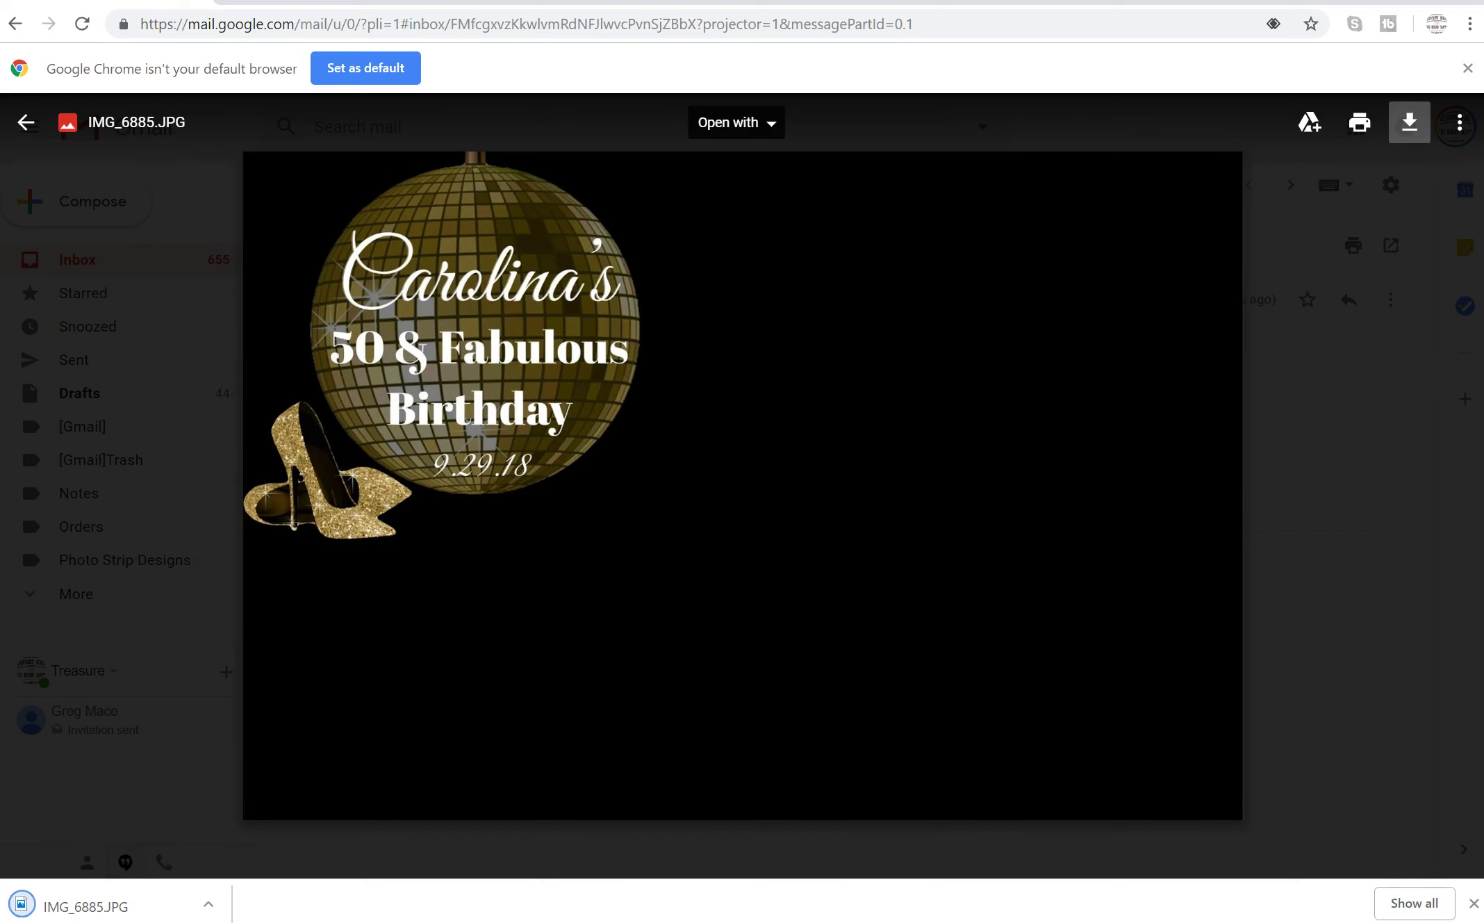
{"action": "left_click", "coordinate": [208, 904]}
{"action": "left_click", "coordinate": [205, 813]}
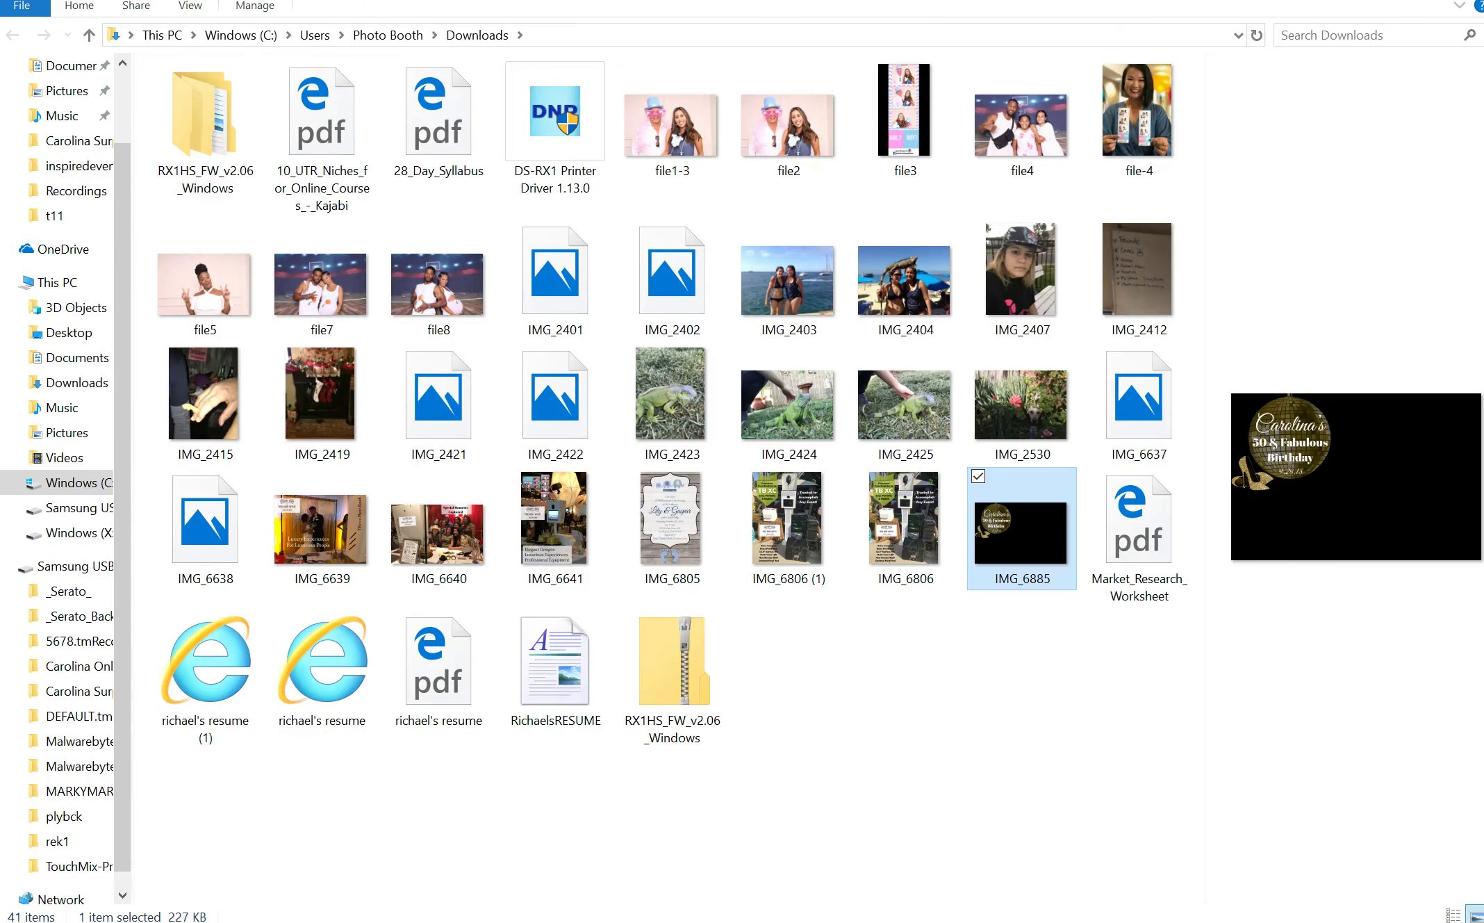
Step: Move IMG_6885 from the Downloads folder to the Desktop
{"action": "left_click_drag", "start_coordinate": [1010, 545], "coordinate": [55, 335]}
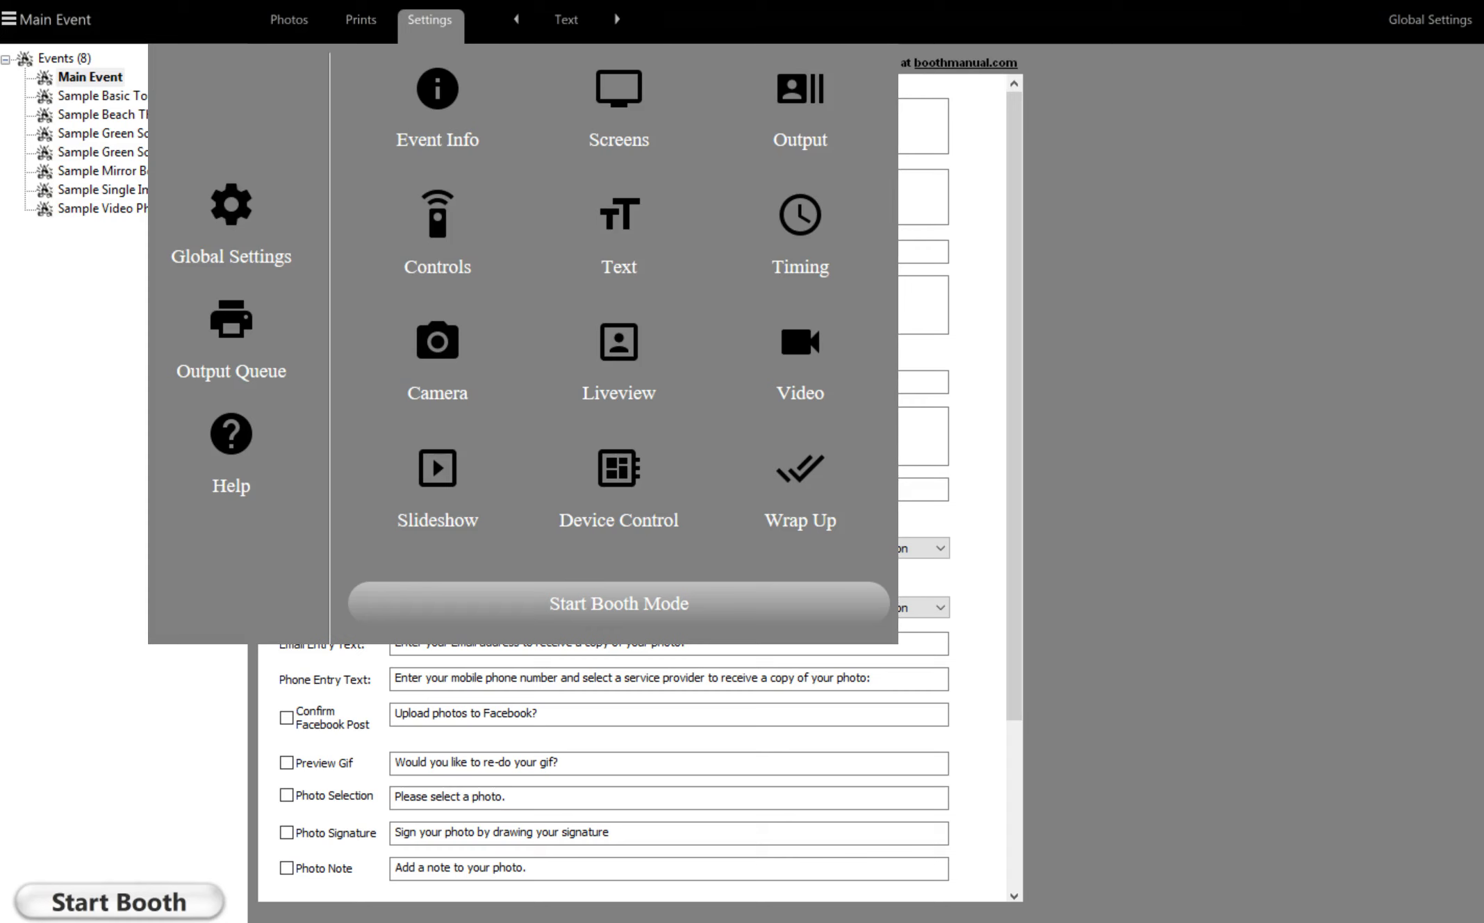
Step: Open the Main Event's Output settings to reach the print template library
{"action": "left_click", "coordinate": [803, 104]}
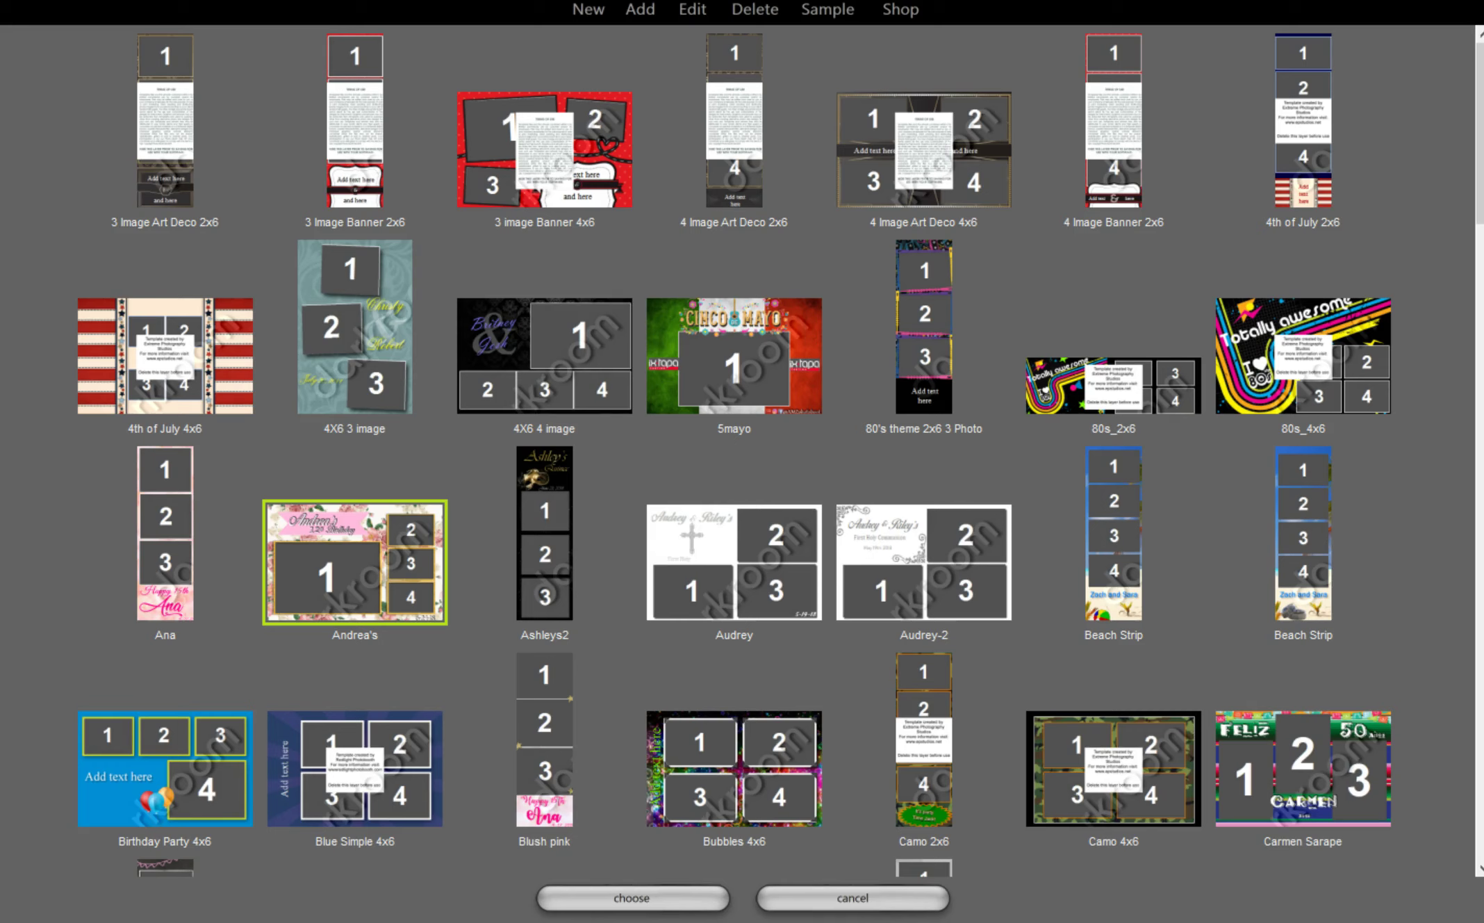
Step: Create a new blank template named Disco
{"action": "left_click", "coordinate": [588, 9]}
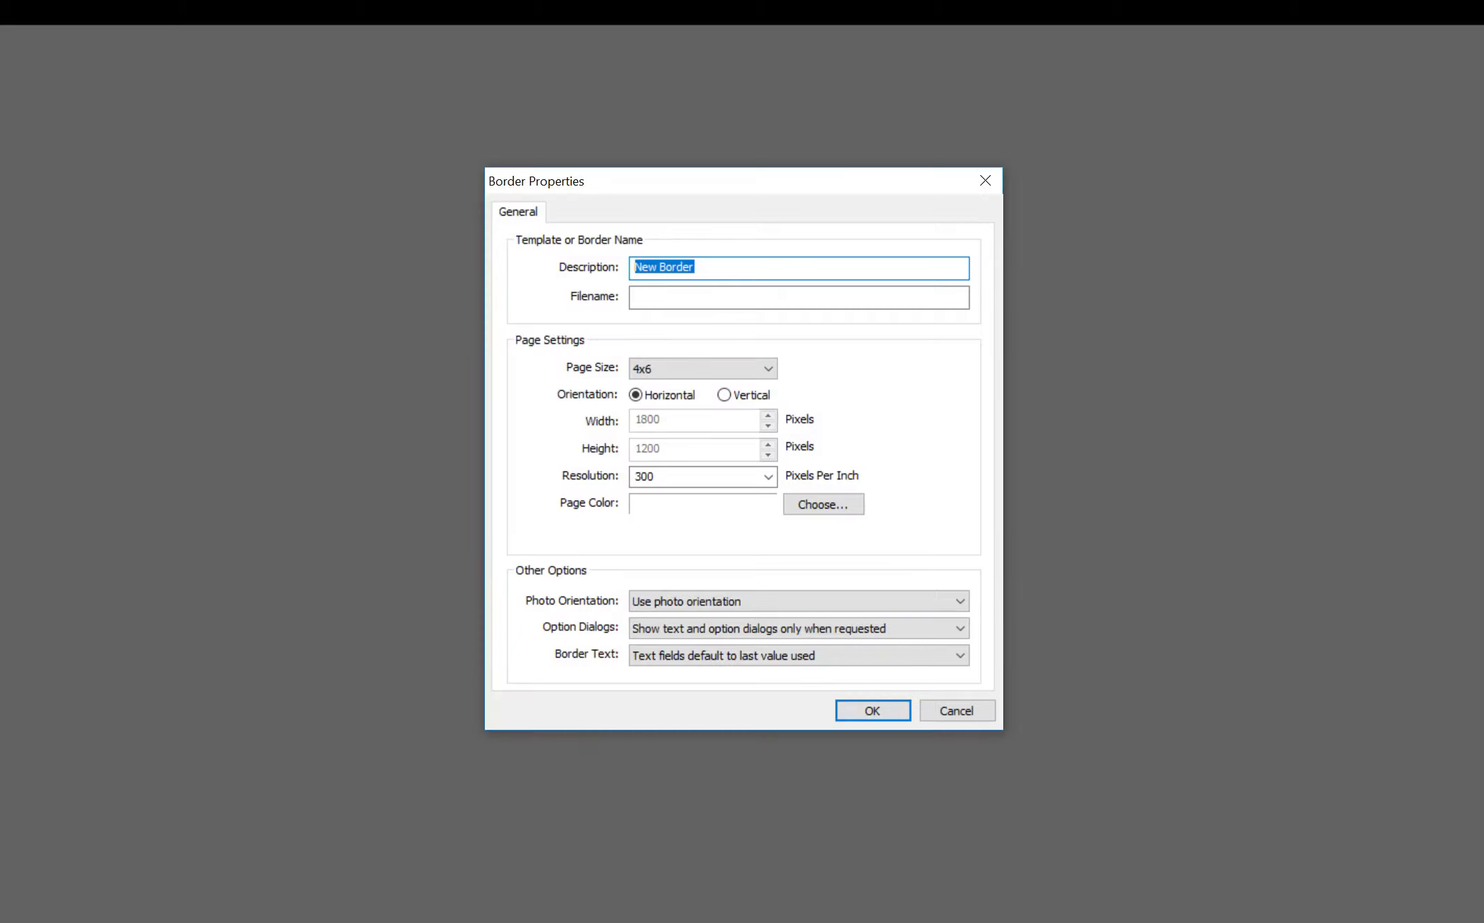
{"action": "type", "text": "Disco"}
{"action": "key", "text": "Return"}
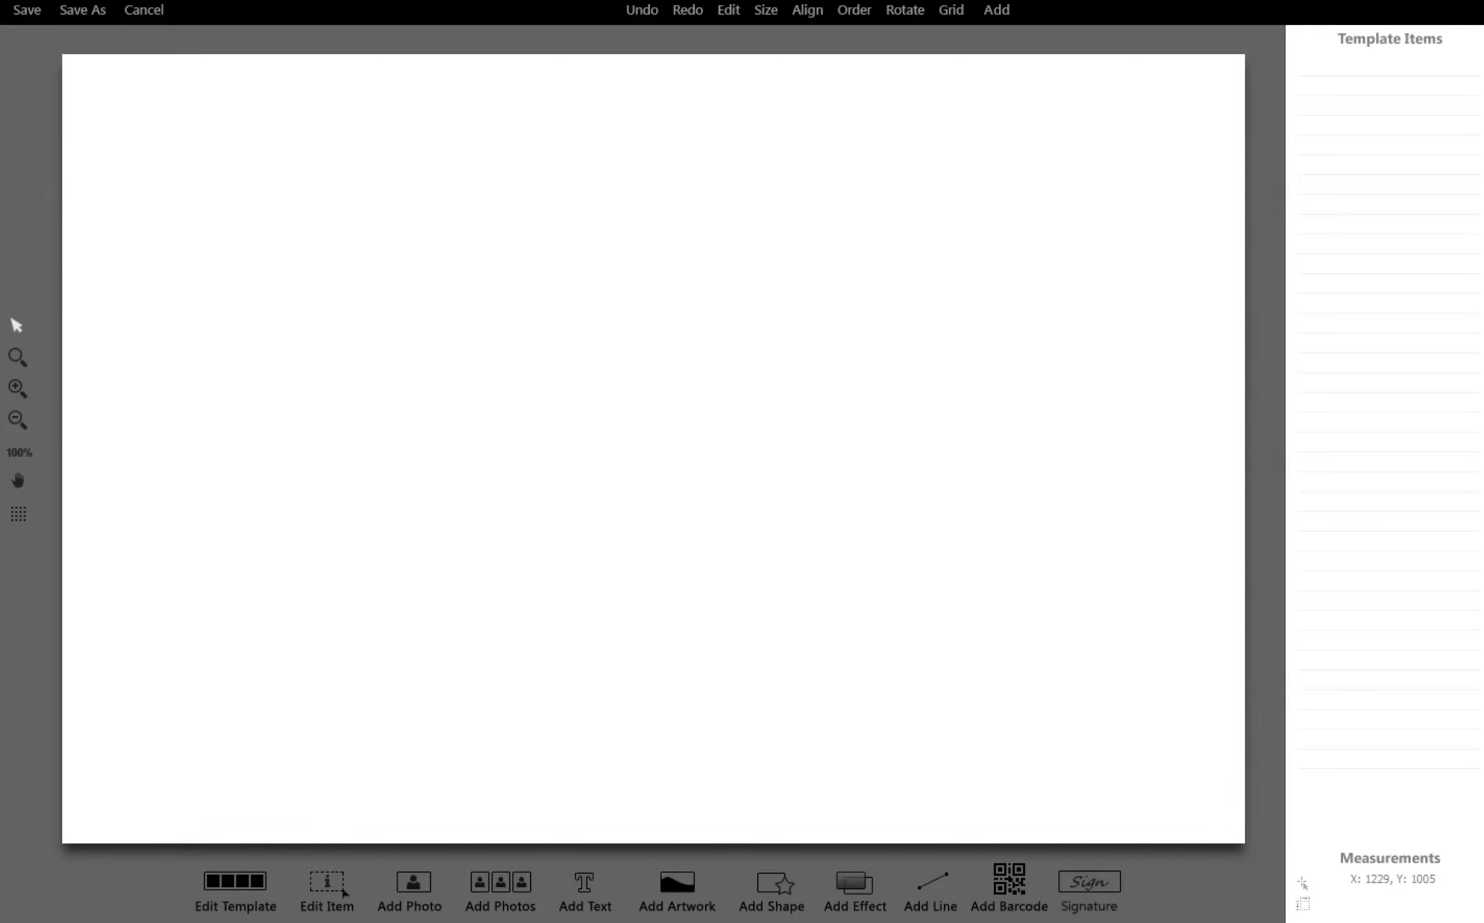
Step: Add IMG_6885.JPG from the Desktop as artwork filling the canvas
{"action": "left_click", "coordinate": [677, 886]}
{"action": "left_click", "coordinate": [451, 580]}
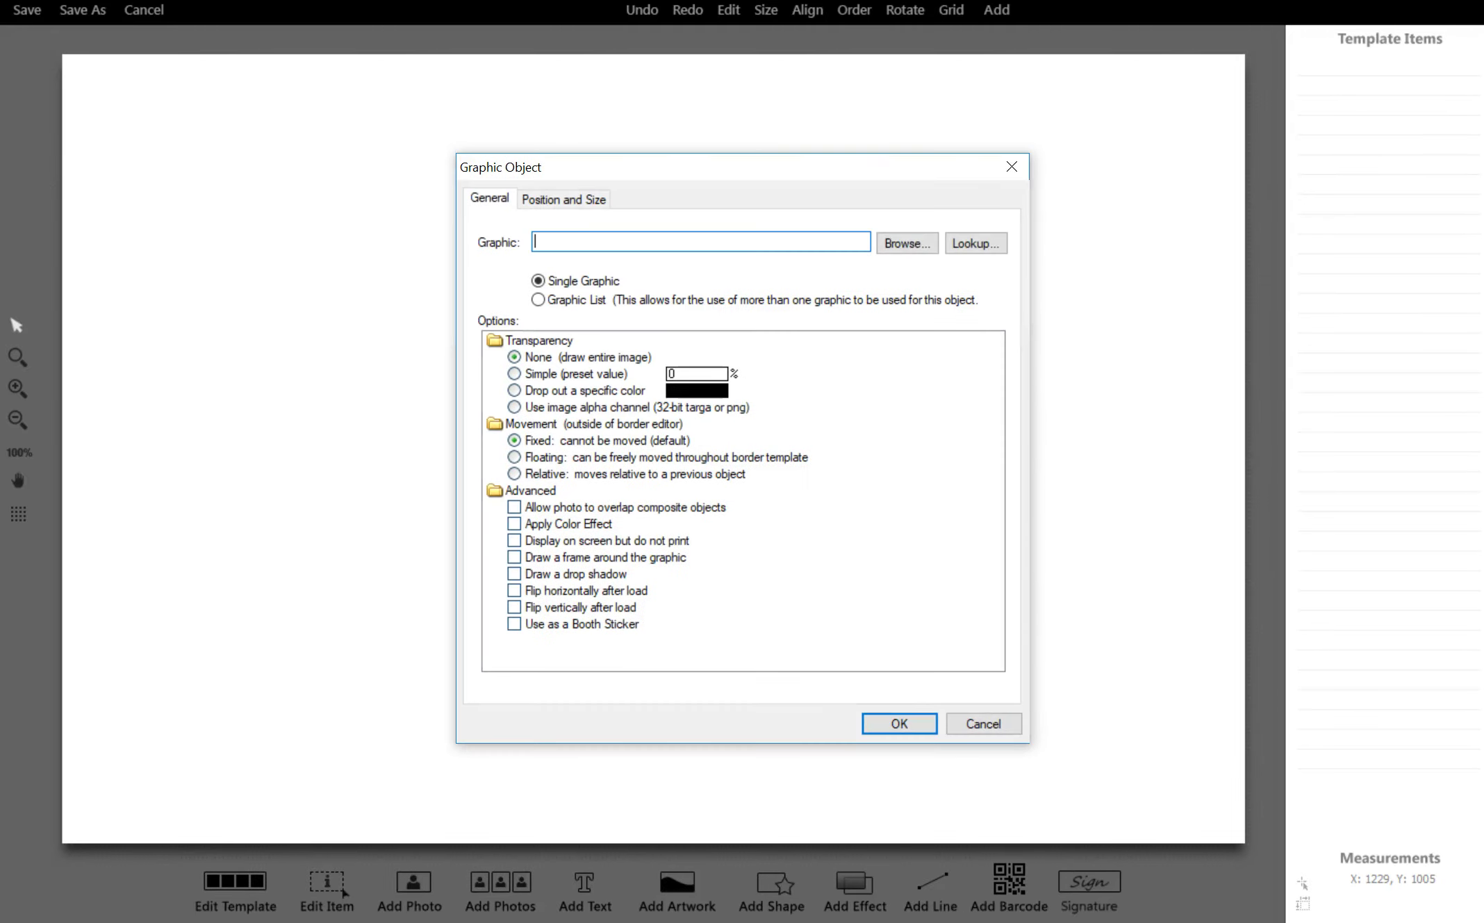
{"action": "left_click", "coordinate": [983, 723]}
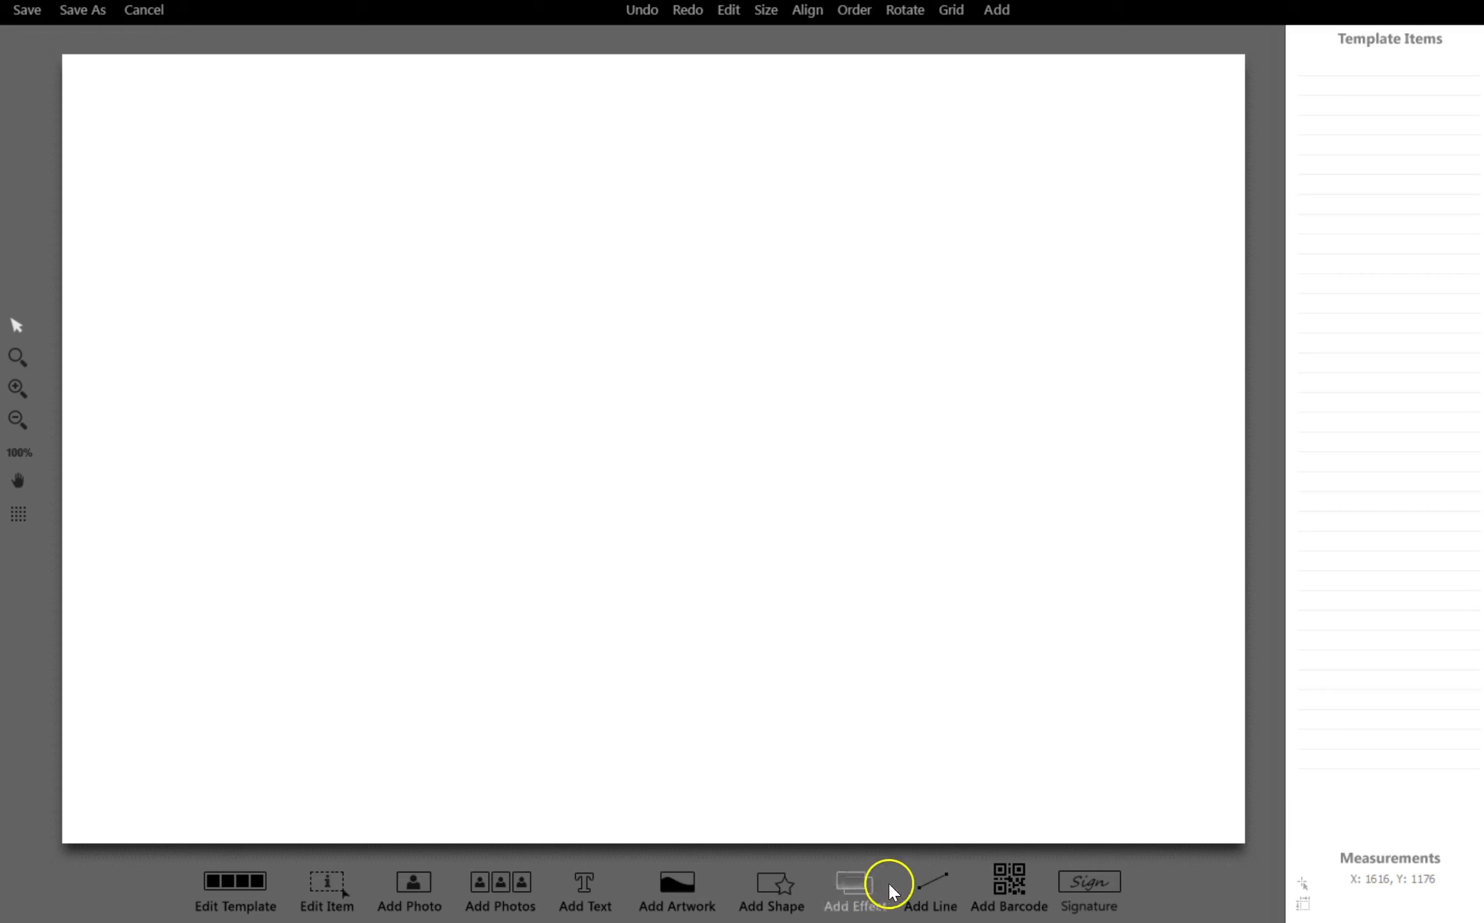
{"action": "left_click", "coordinate": [709, 883]}
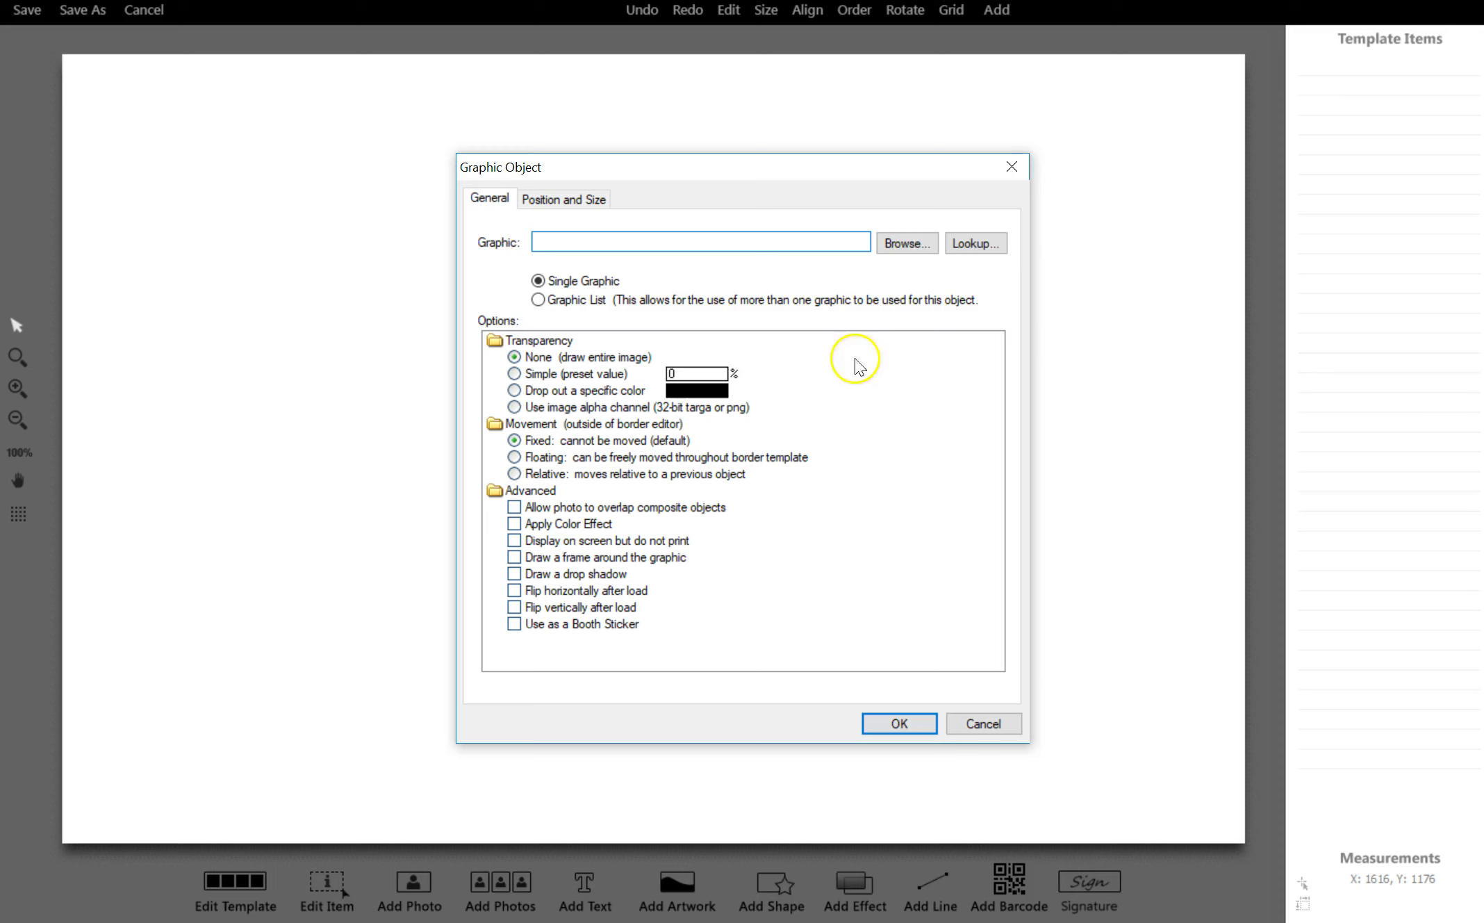
{"action": "left_click", "coordinate": [903, 243]}
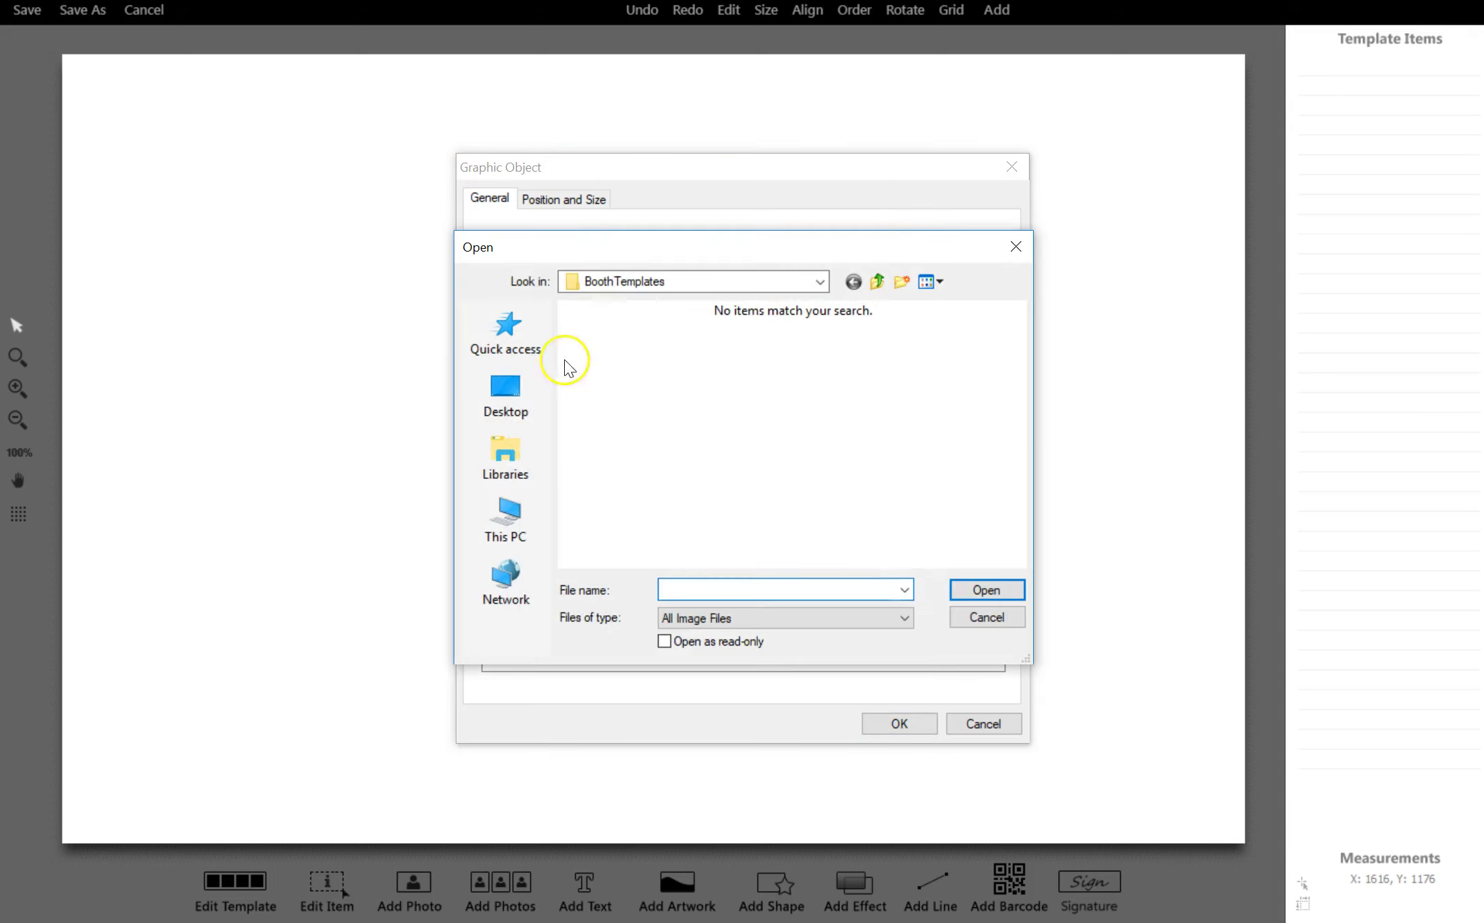
{"action": "left_click", "coordinate": [526, 395]}
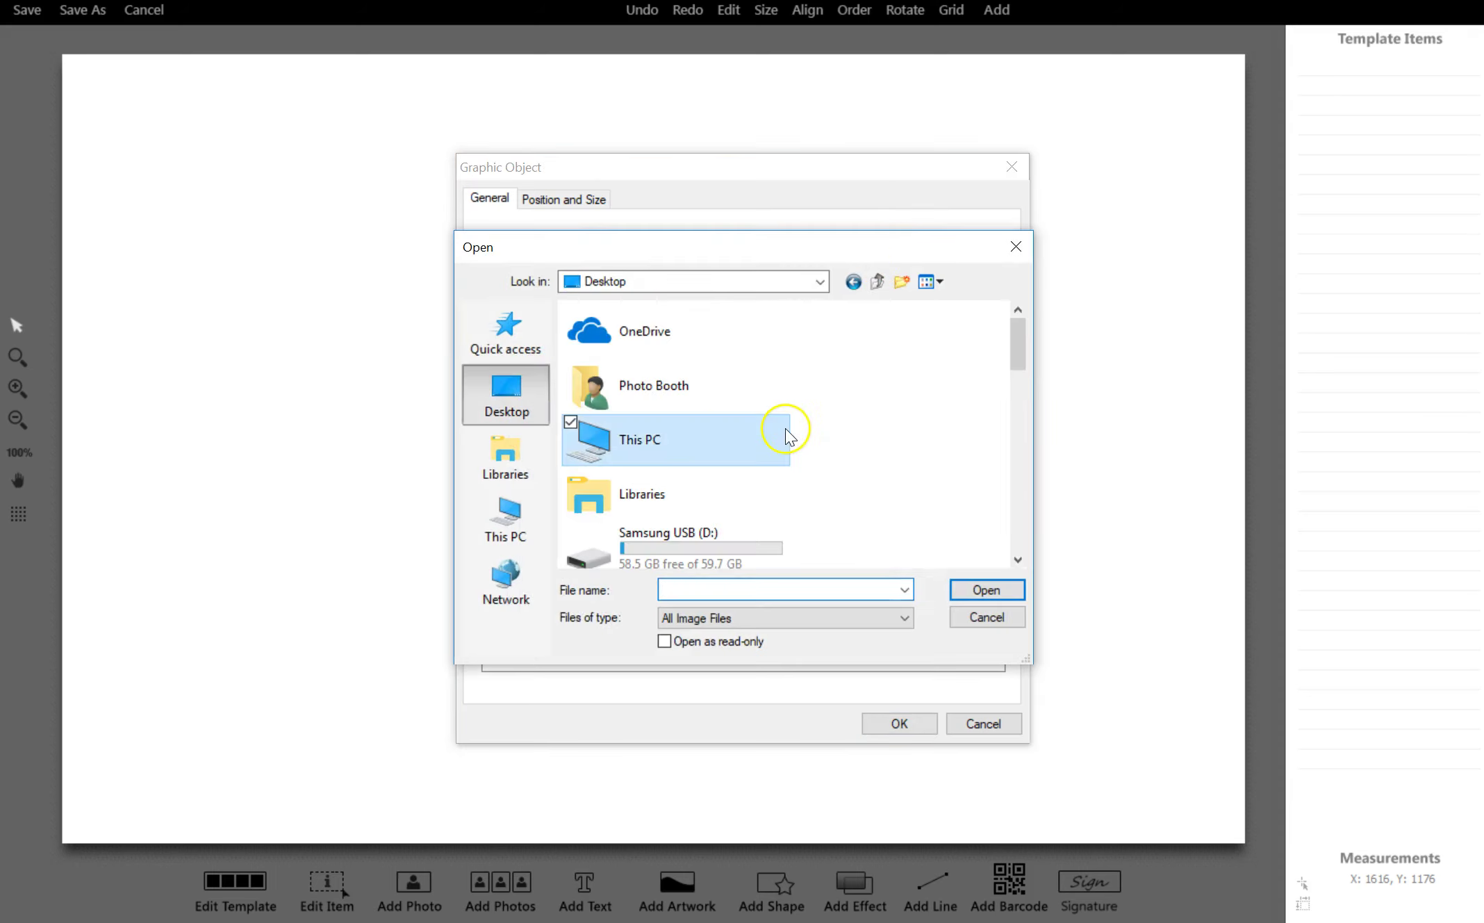
{"action": "scroll", "coordinate": [785, 425], "scroll_direction": "down", "scroll_amount": 2}
{"action": "scroll", "coordinate": [785, 428], "scroll_direction": "down", "scroll_amount": 5}
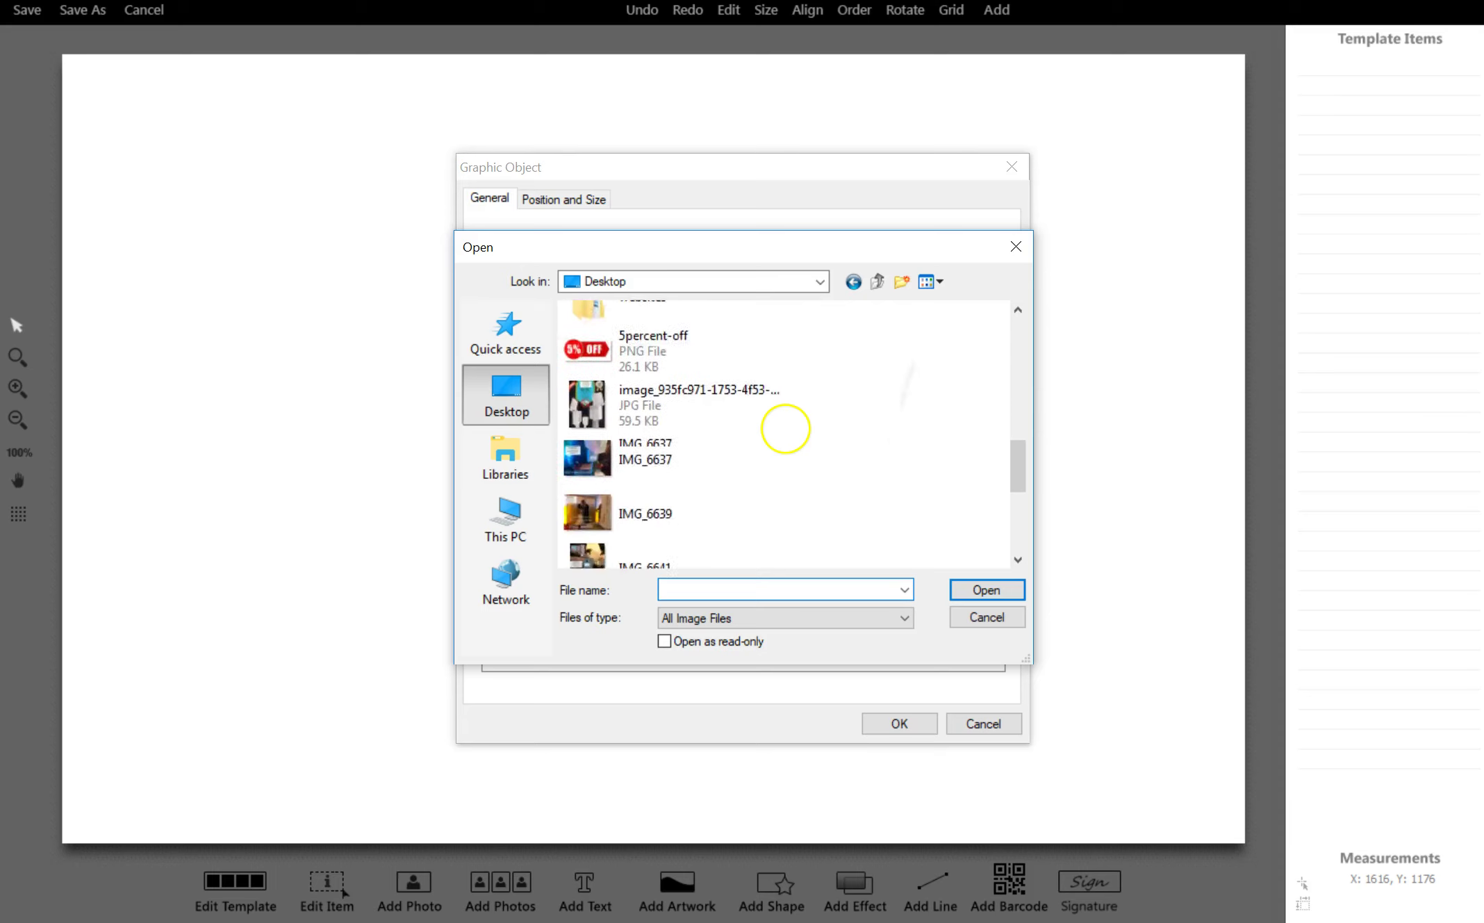
{"action": "scroll", "coordinate": [785, 427], "scroll_direction": "down", "scroll_amount": 3}
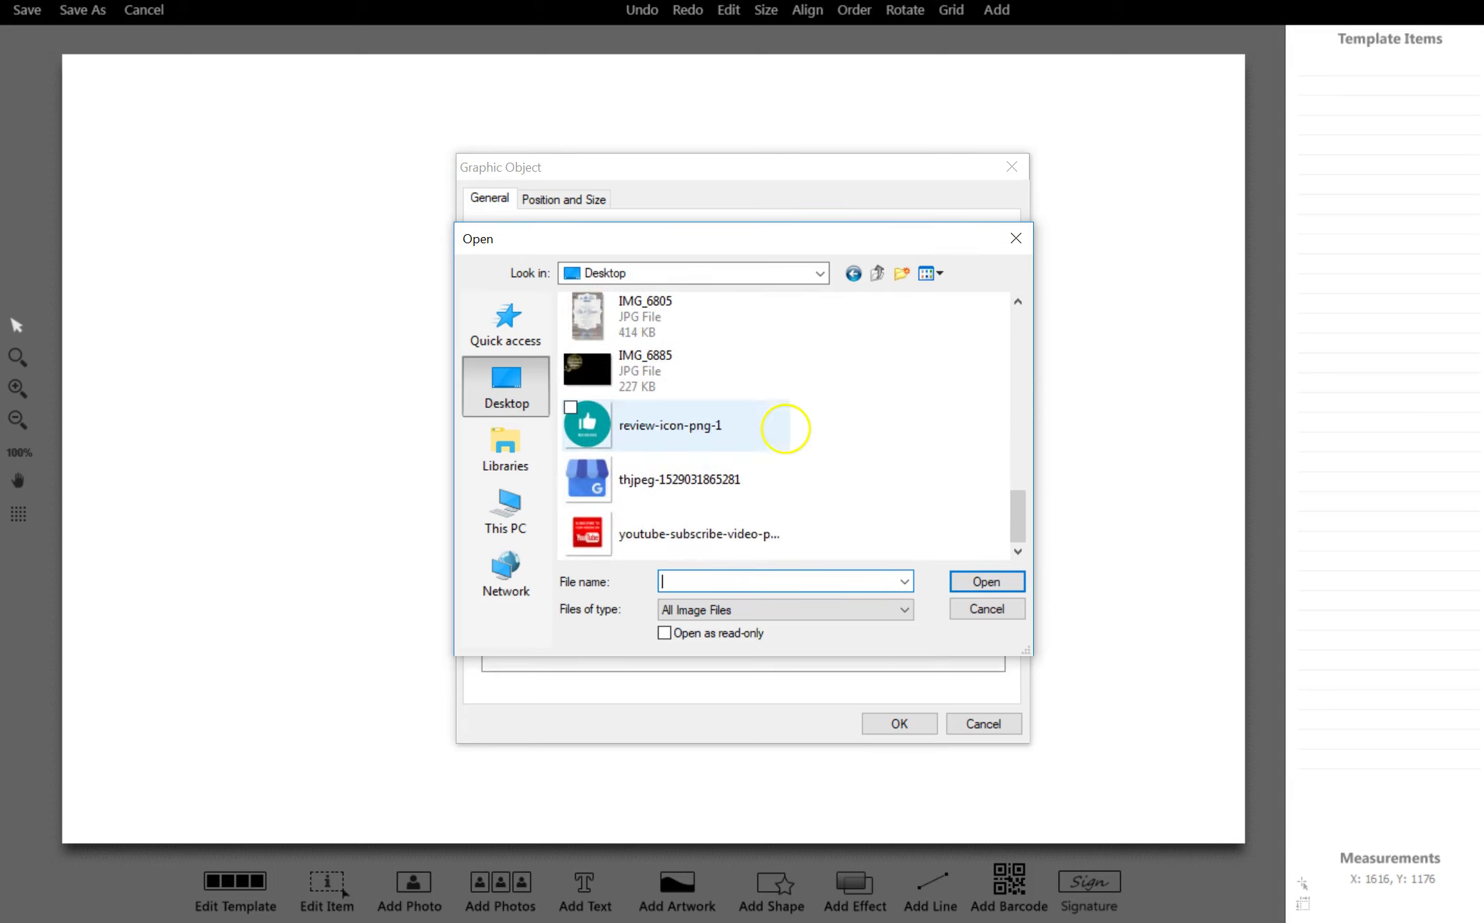
{"action": "double_click", "coordinate": [786, 425]}
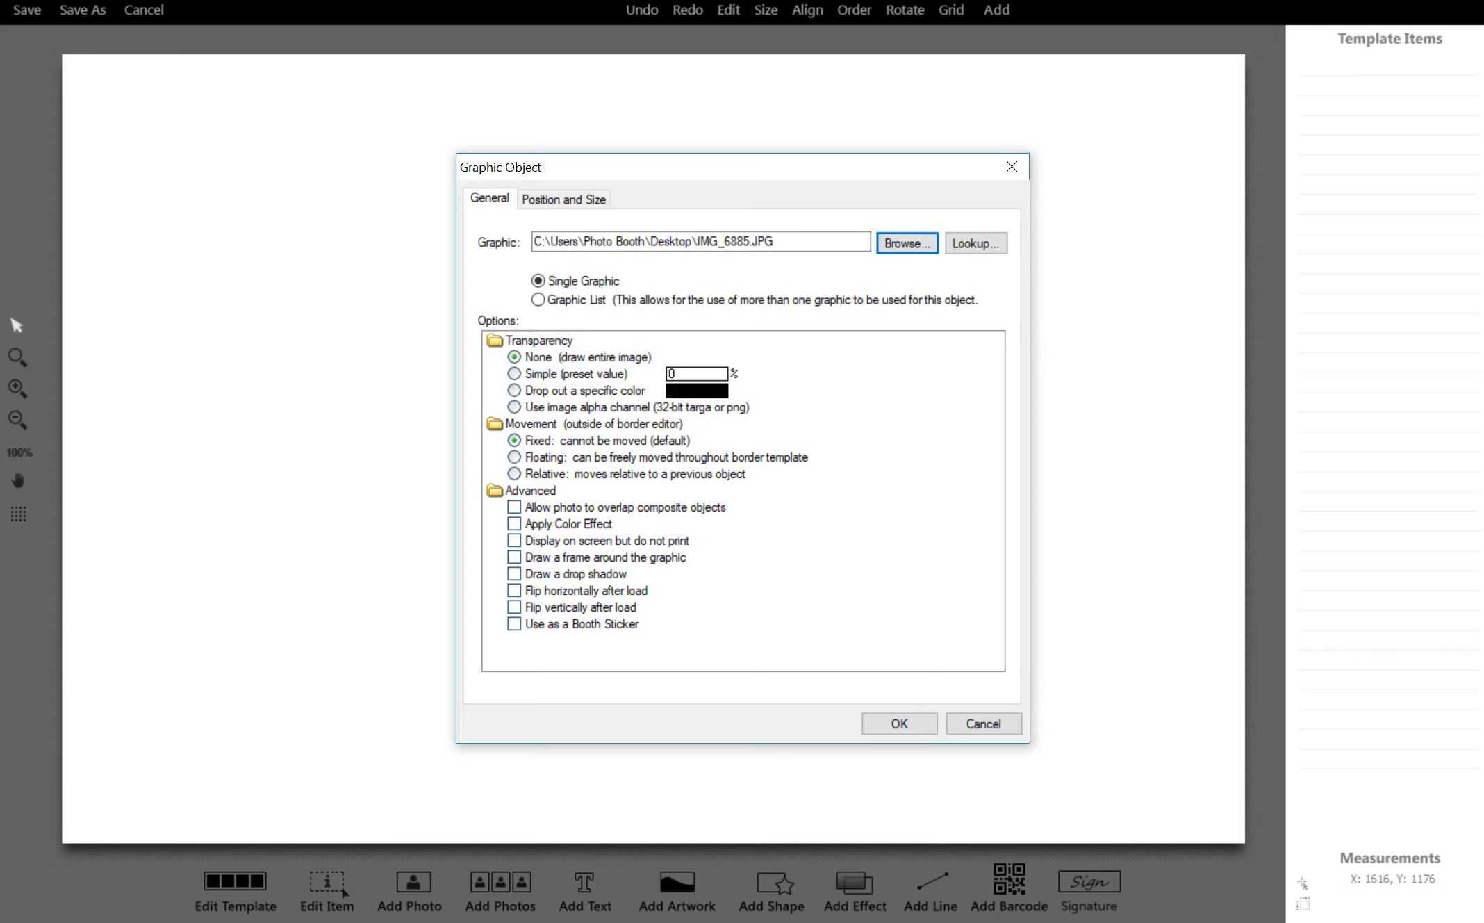
{"action": "left_click", "coordinate": [897, 725]}
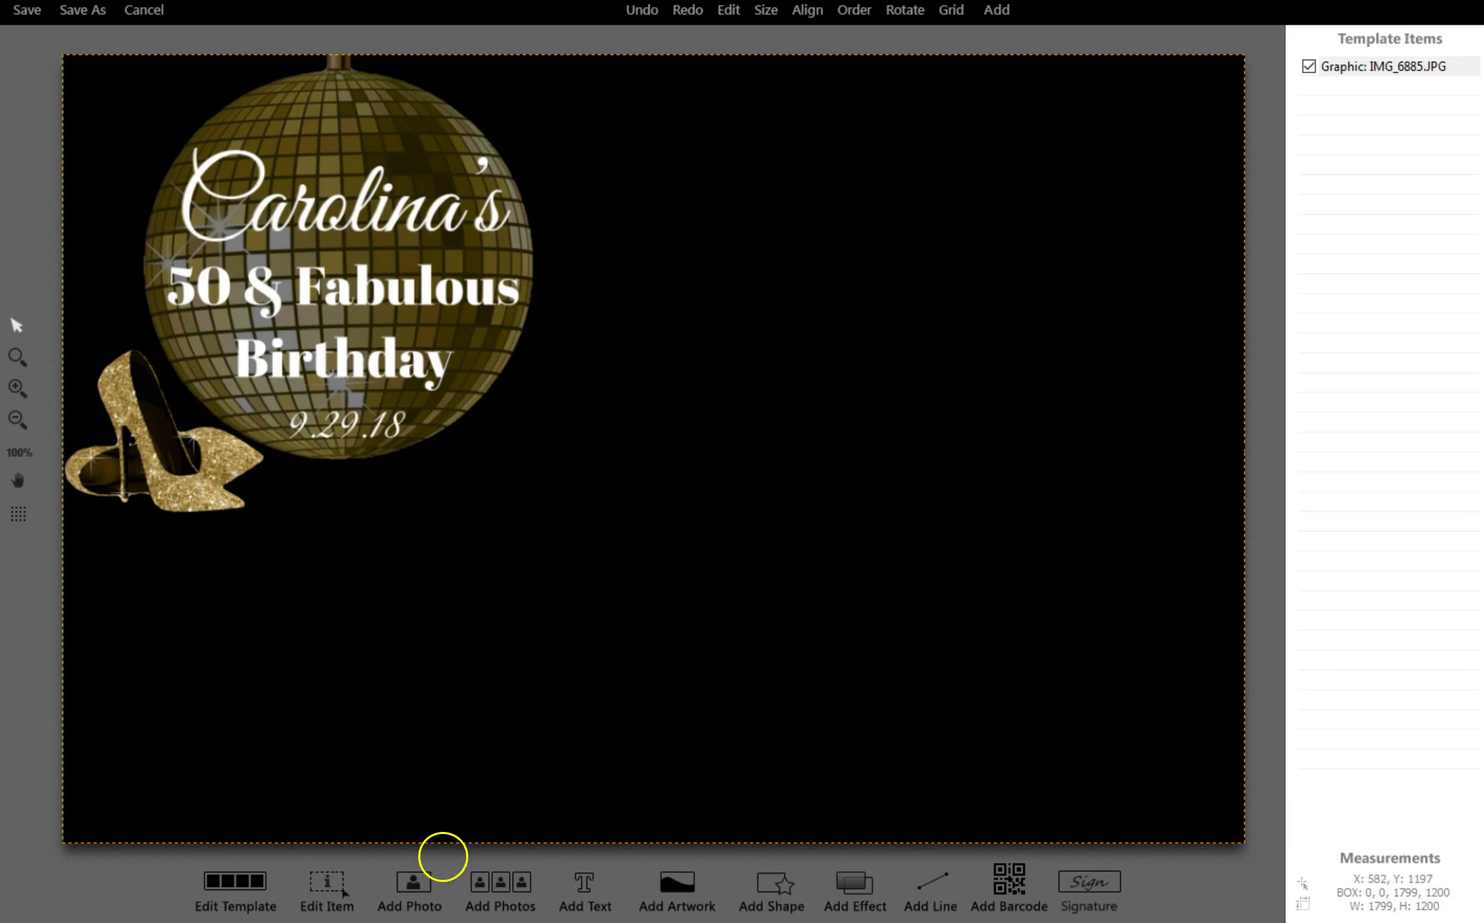
Step: Add photo slot 1 and move it to the upper right of the template
{"action": "left_click", "coordinate": [425, 875]}
{"action": "key", "text": "Return"}
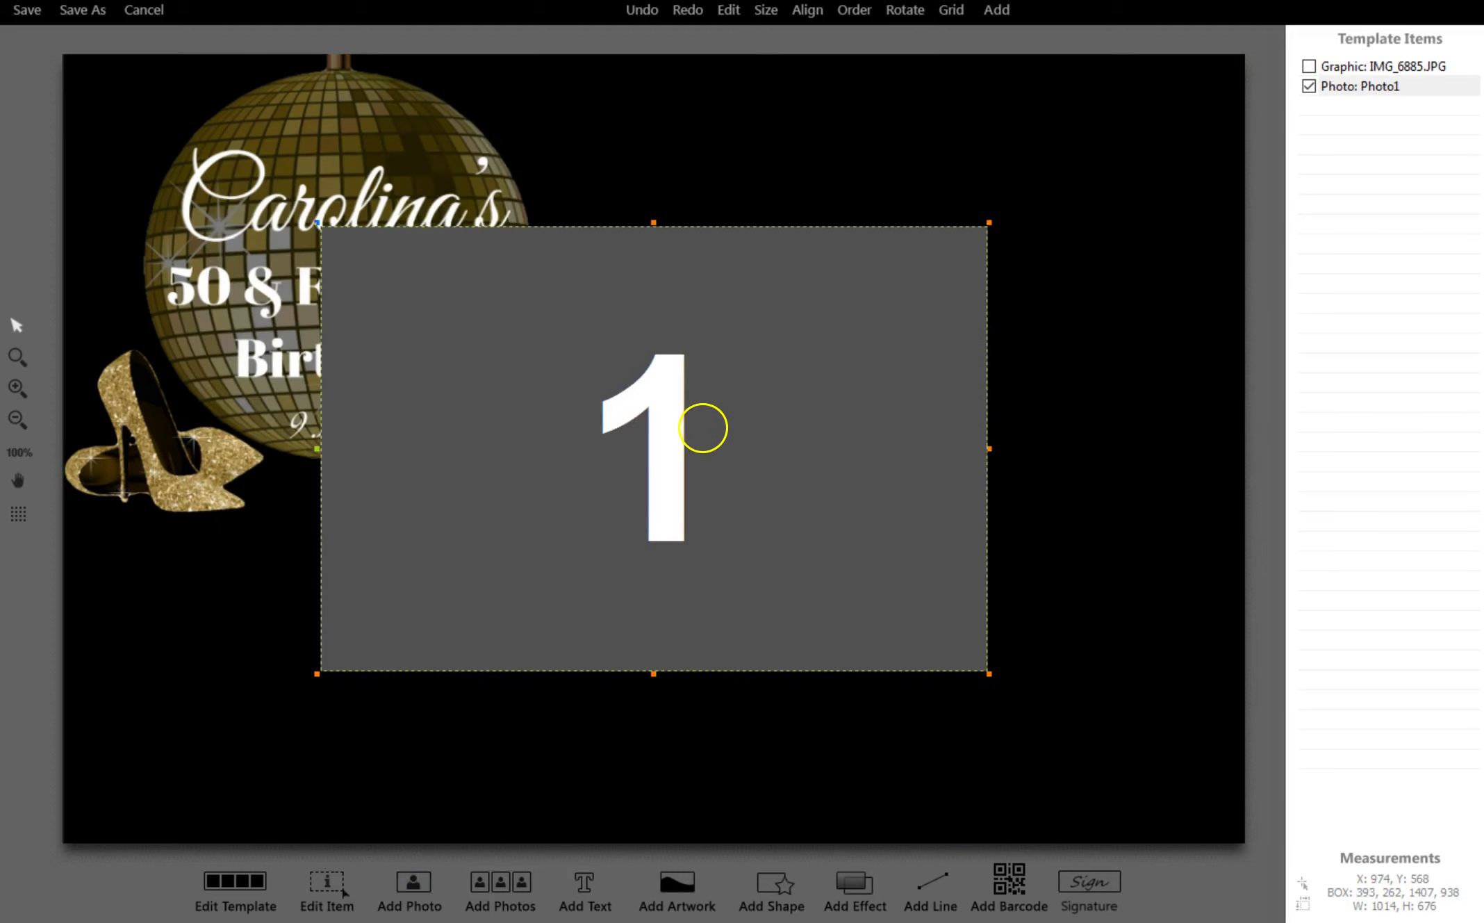
{"action": "left_click_drag", "start_coordinate": [703, 427], "coordinate": [876, 379]}
Step: Add a 1-row, 3-column photo composite (slots 2–4) along the template bottom
{"action": "left_click", "coordinate": [501, 890]}
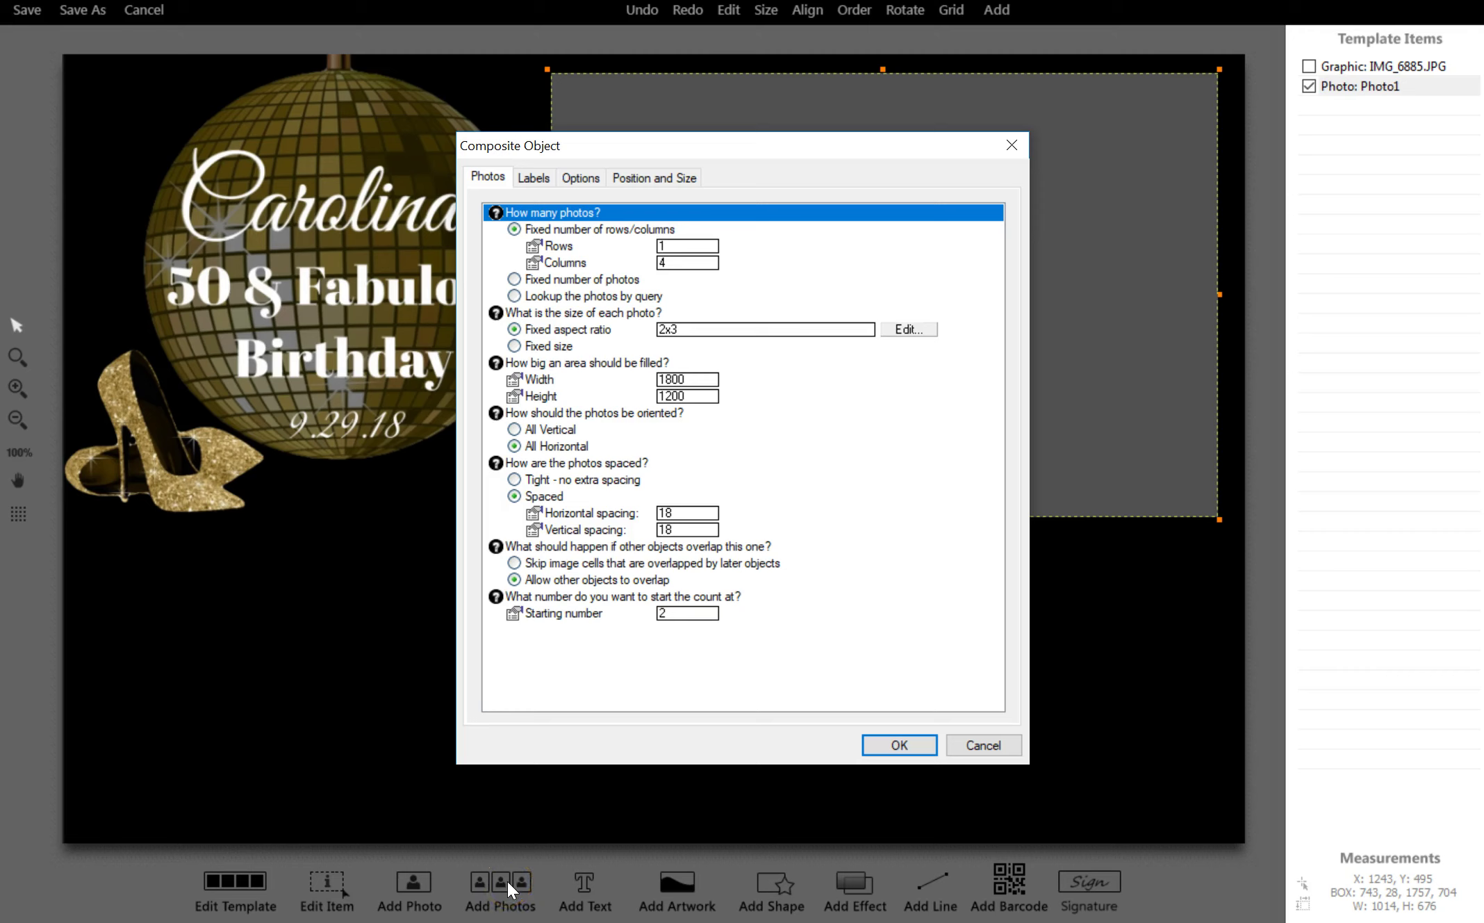
{"action": "left_click", "coordinate": [702, 245]}
{"action": "type", "text": "3"}
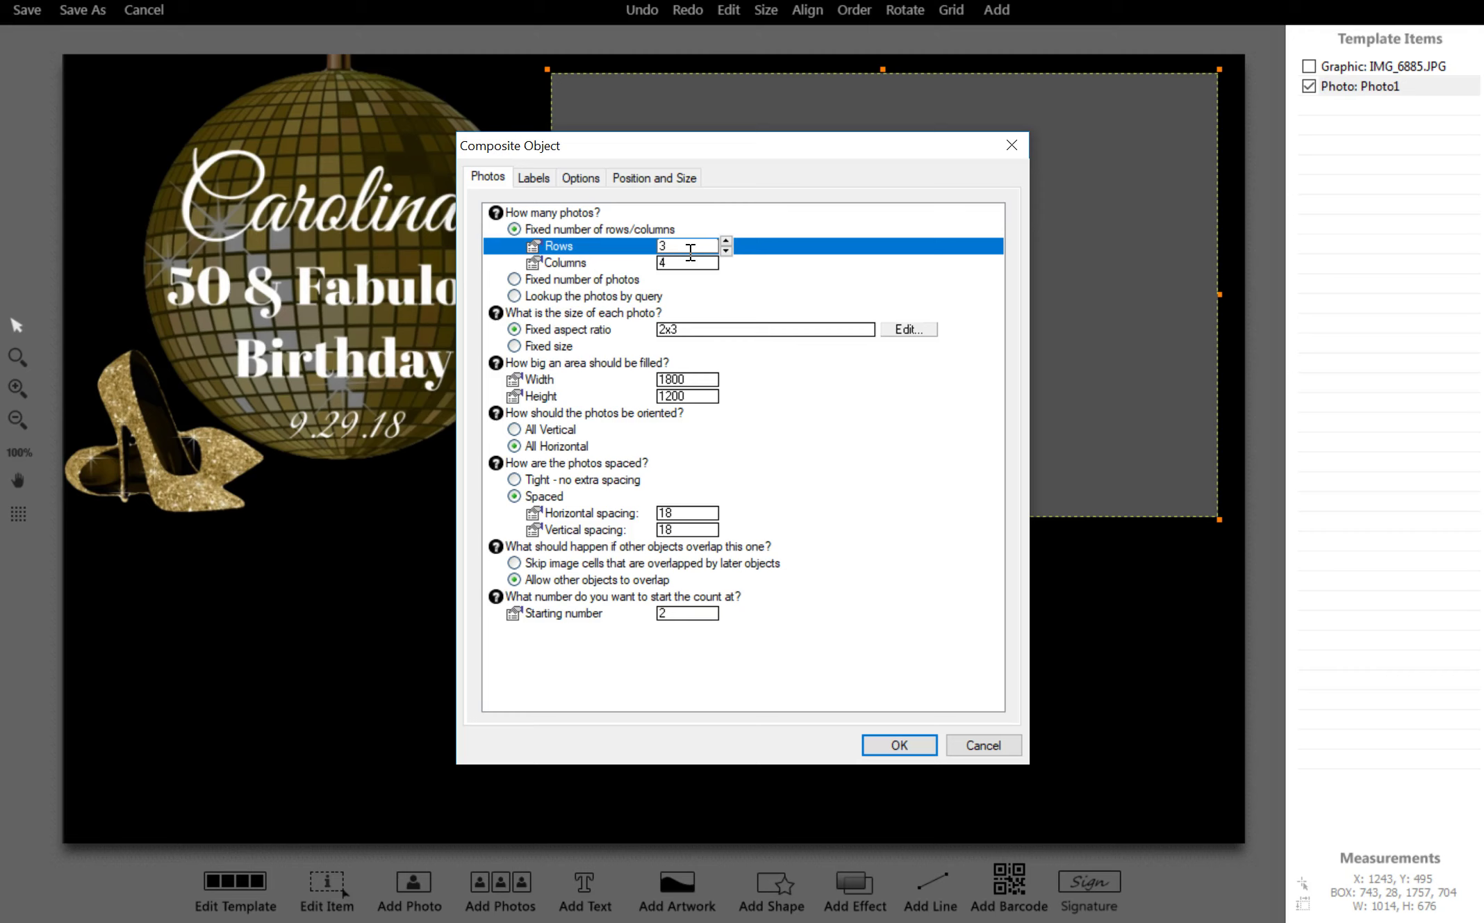
{"action": "key", "text": "BackSpace"}
{"action": "type", "text": "1"}
{"action": "key", "text": "Return"}
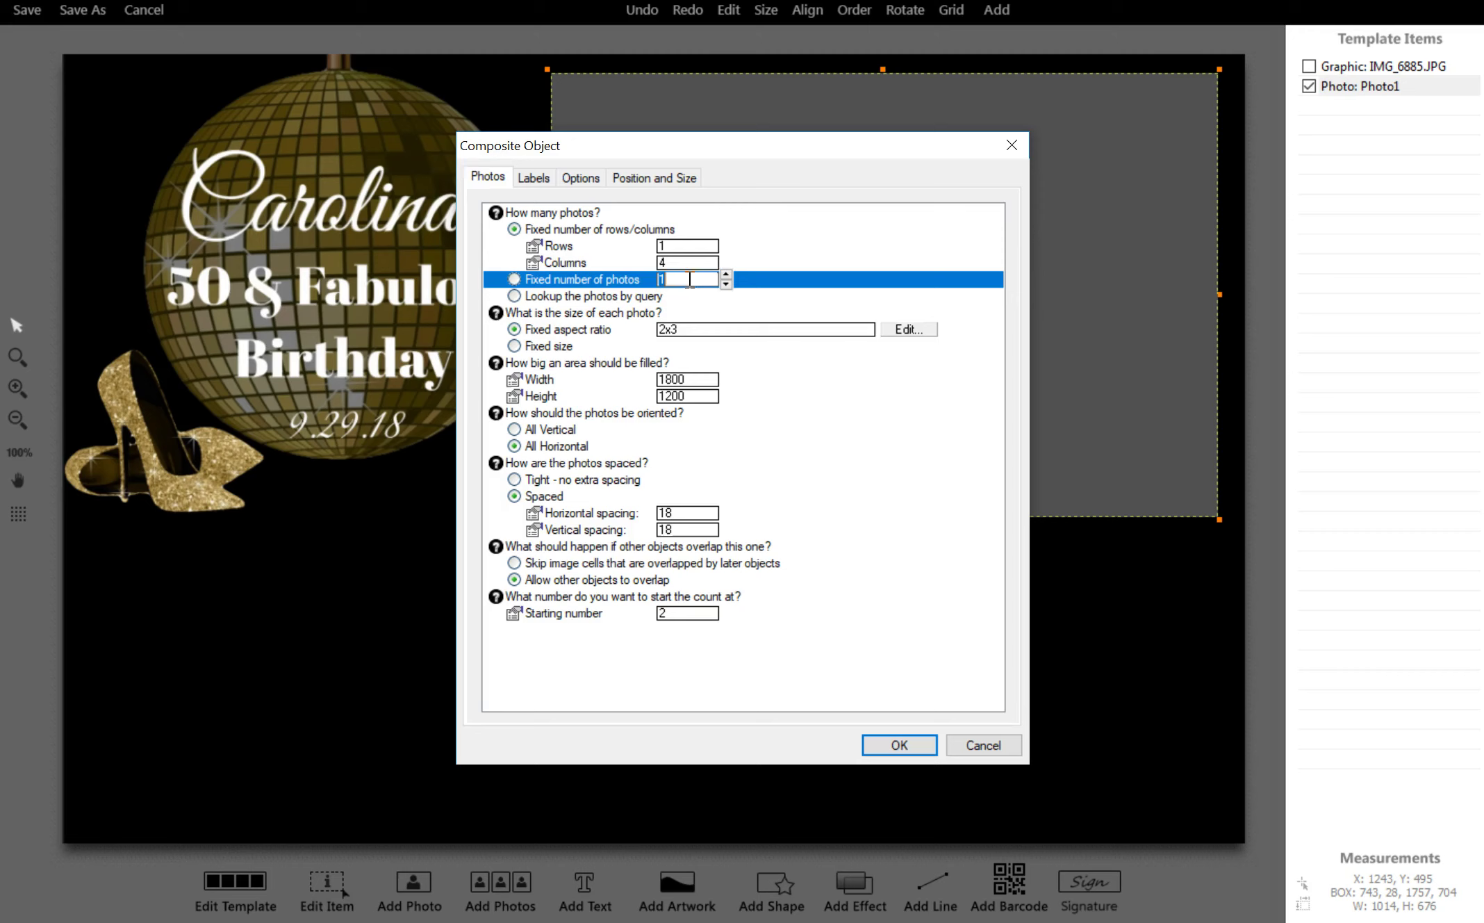
{"action": "left_click", "coordinate": [688, 262]}
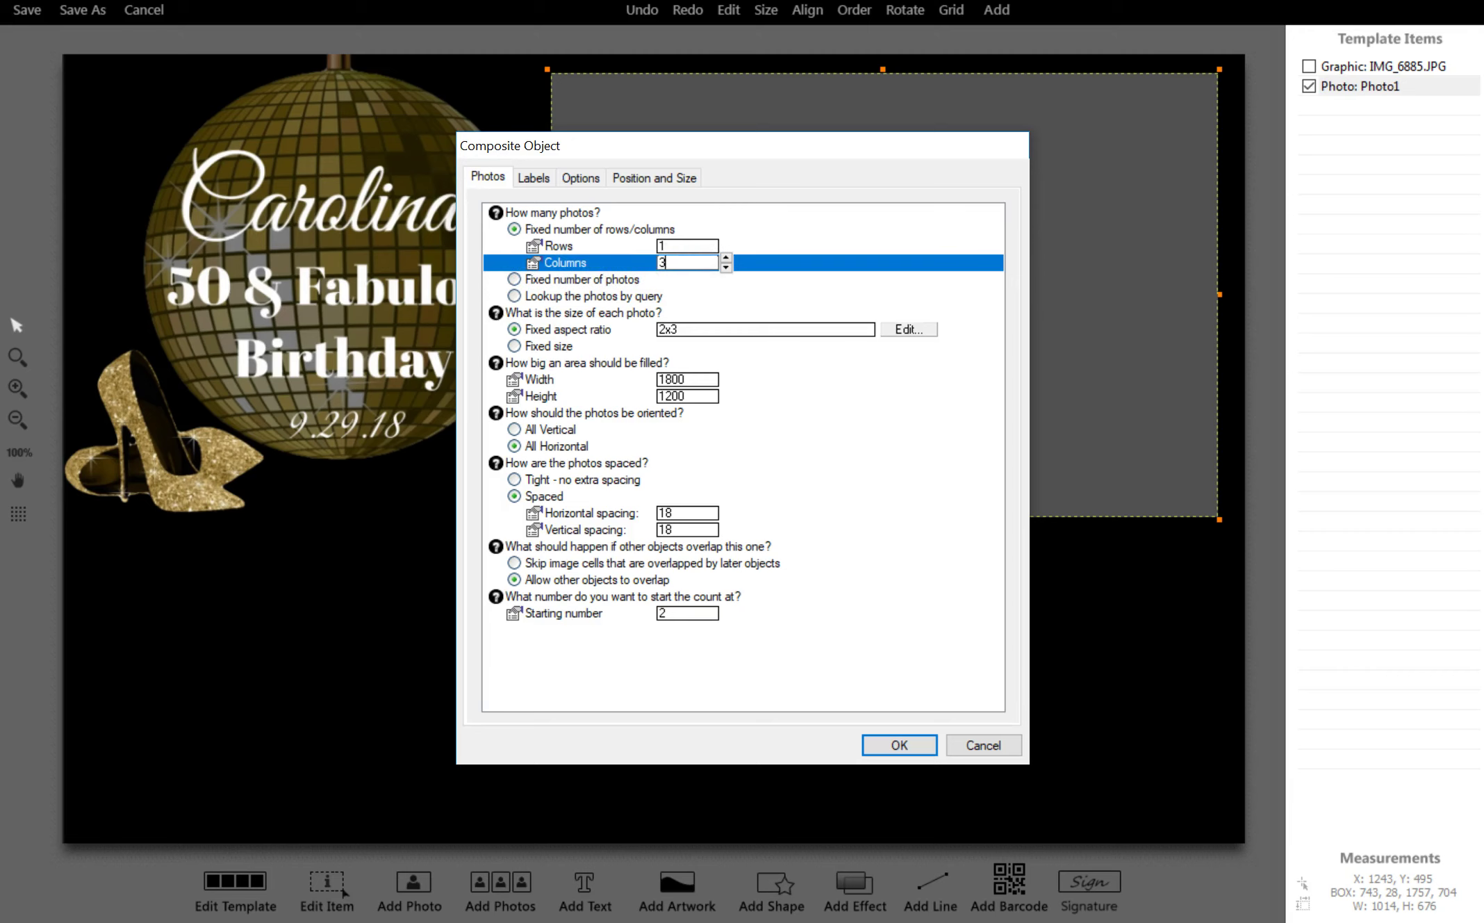
{"action": "left_click", "coordinate": [1011, 145]}
{"action": "left_click_drag", "start_coordinate": [1009, 242], "coordinate": [1009, 652]}
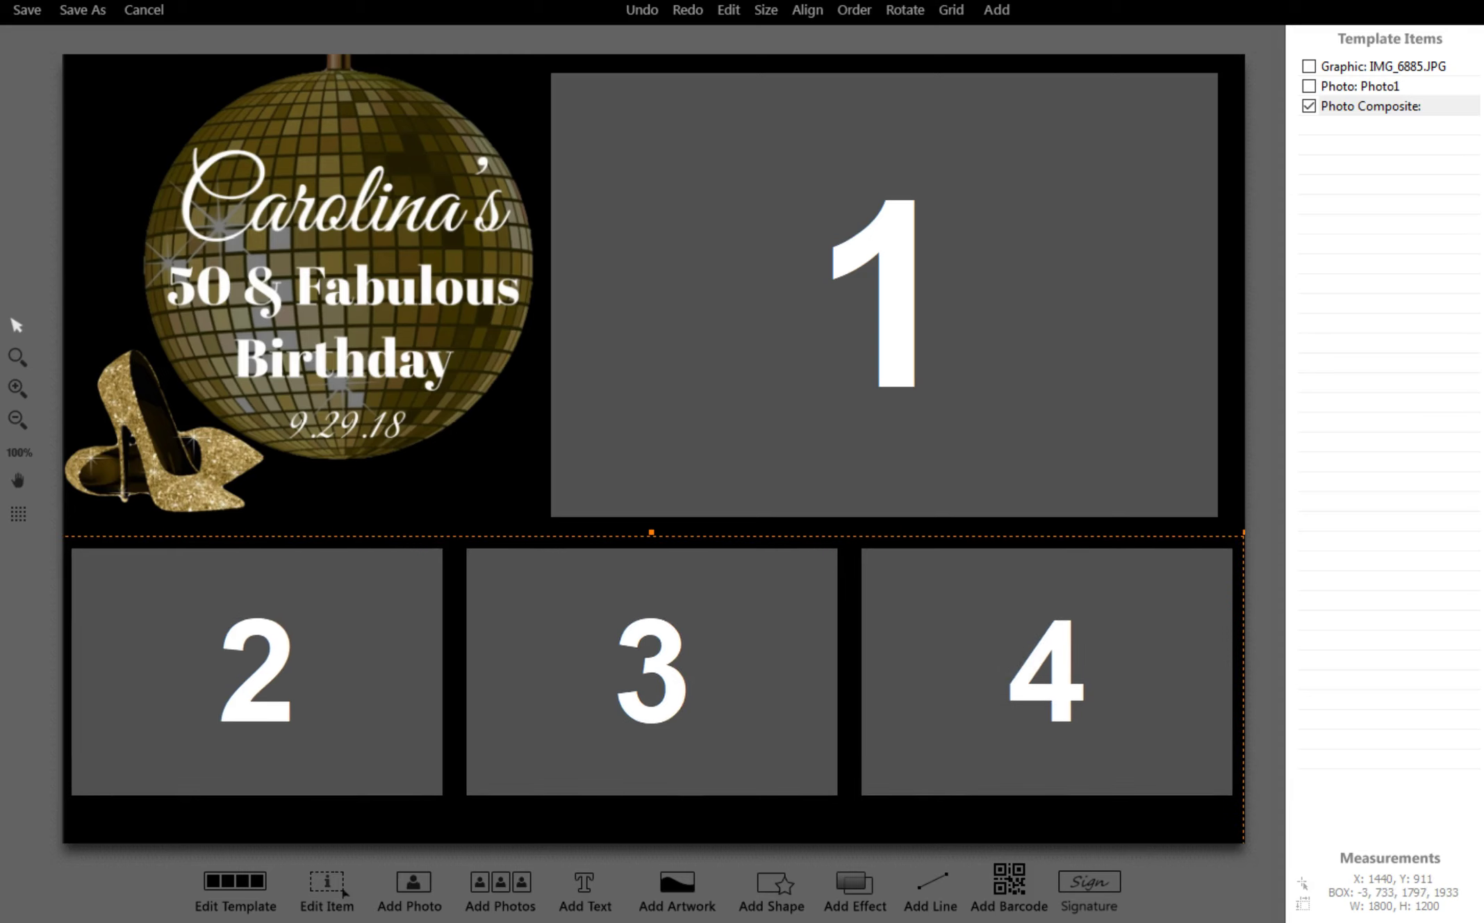
{"action": "mouse_move", "coordinate": [723, 630]}
{"action": "left_mouse_down"}
{"action": "mouse_move", "coordinate": [723, 660]}
{"action": "mouse_move", "coordinate": [723, 646]}
{"action": "left_mouse_up"}
{"action": "left_click", "coordinate": [584, 884]}
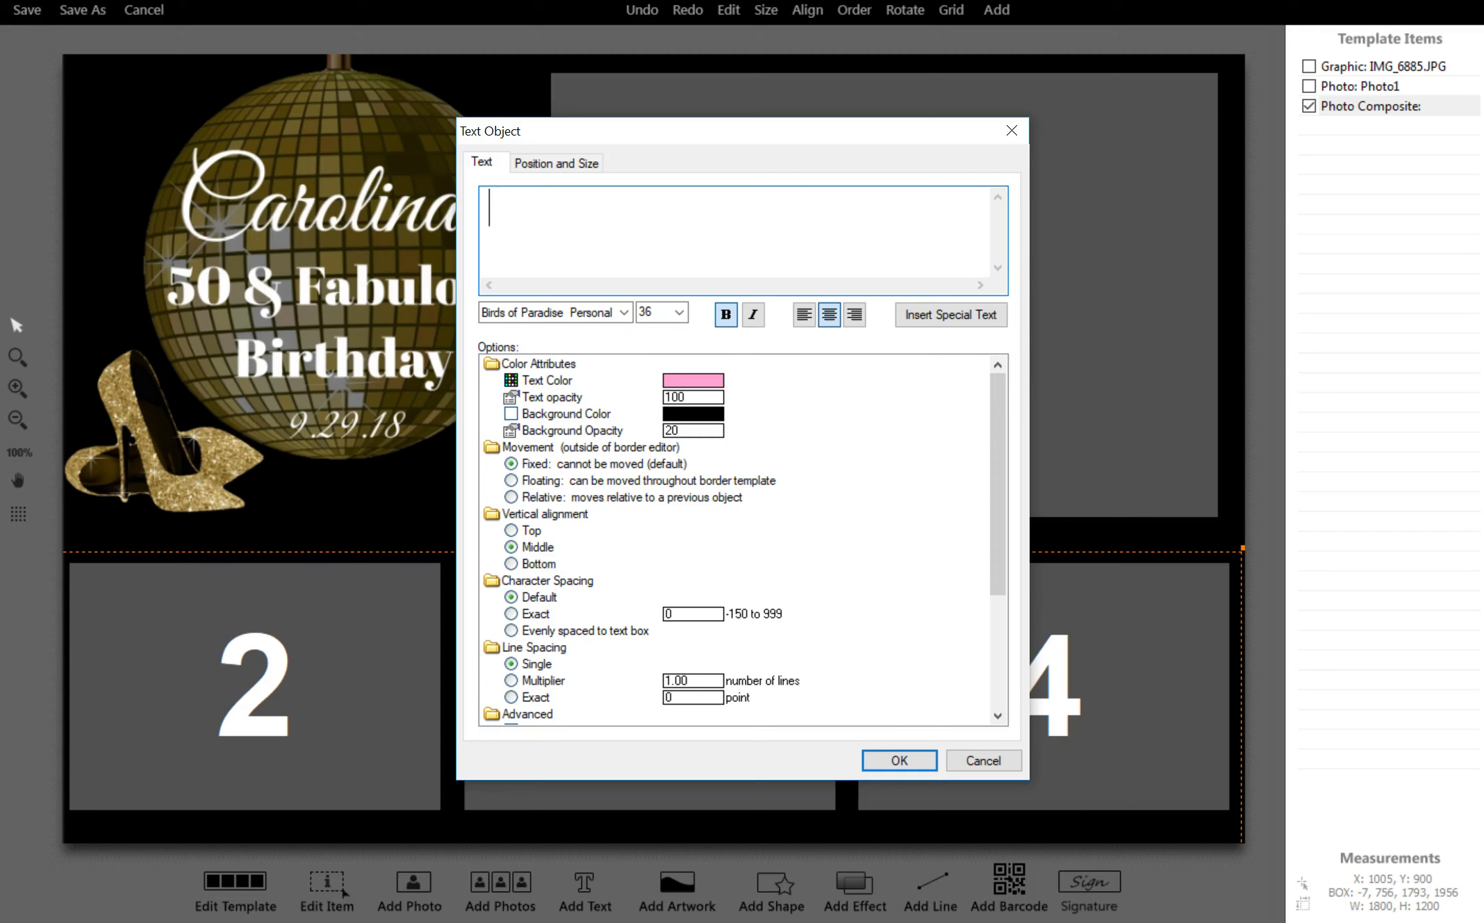
{"action": "type", "text": "Download P"}
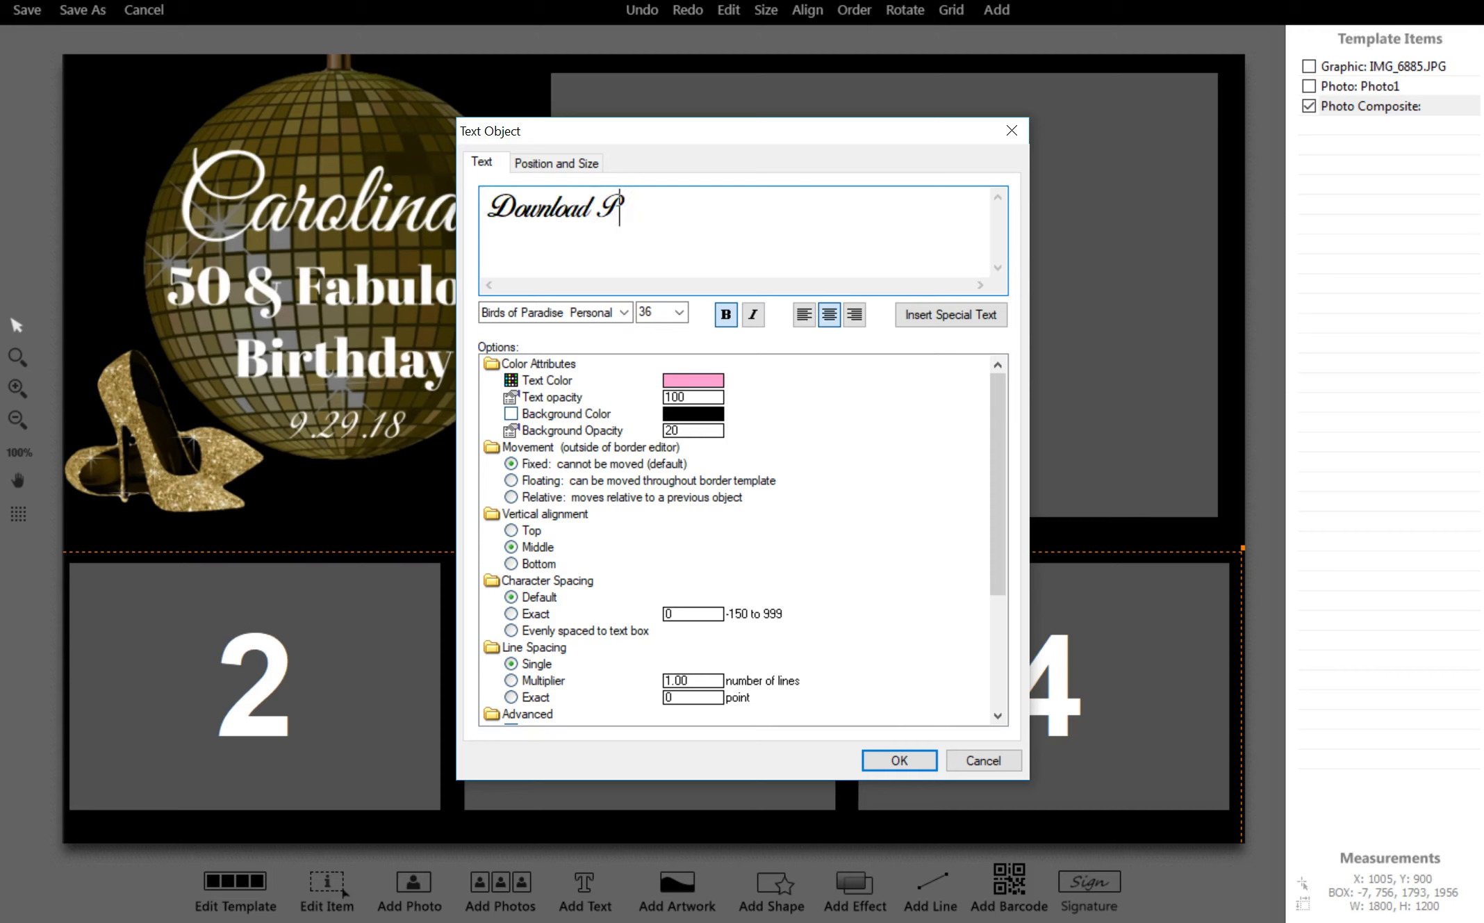
{"action": "type", "text": "hoto's at W"}
{"action": "key", "text": "BackSpace"}
{"action": "type", "text": "www"}
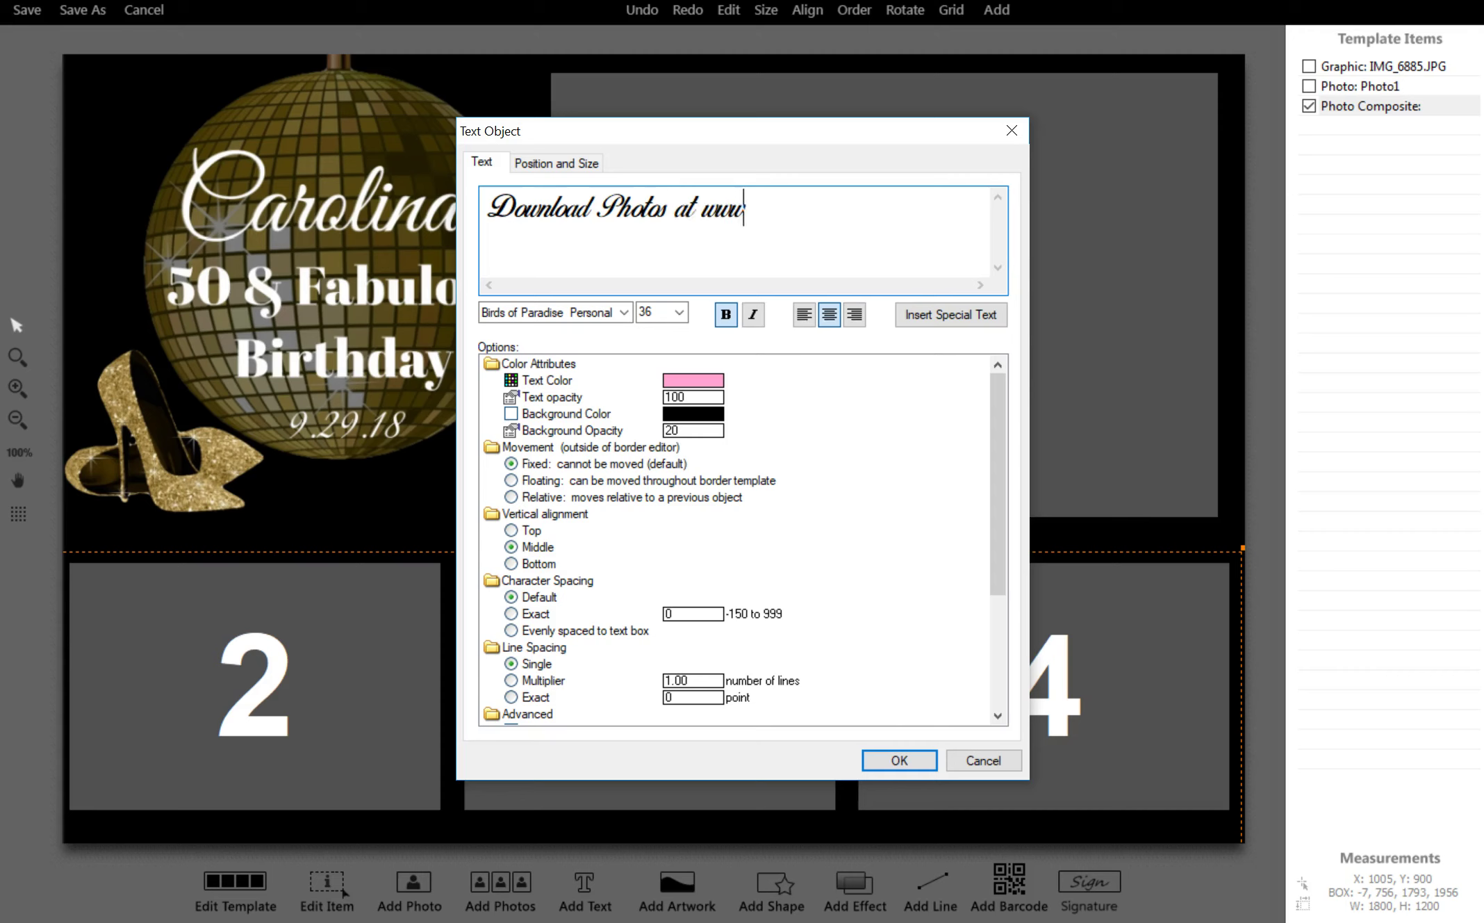
{"action": "type", "text": ".TreasureBoot"}
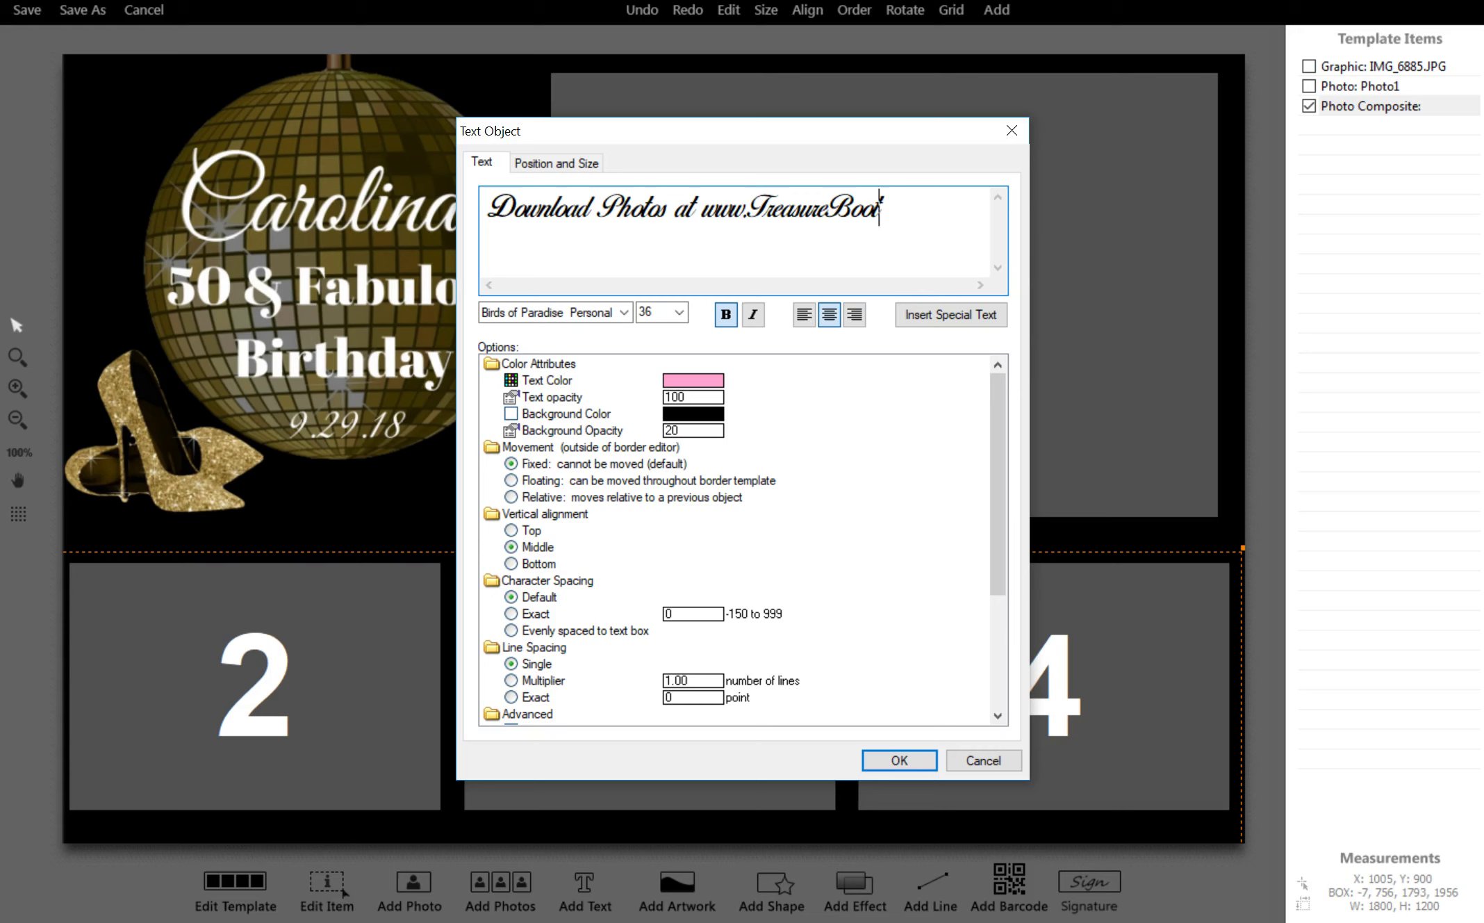
{"action": "type", "text": "h.biz"}
{"action": "left_click", "coordinate": [693, 379]}
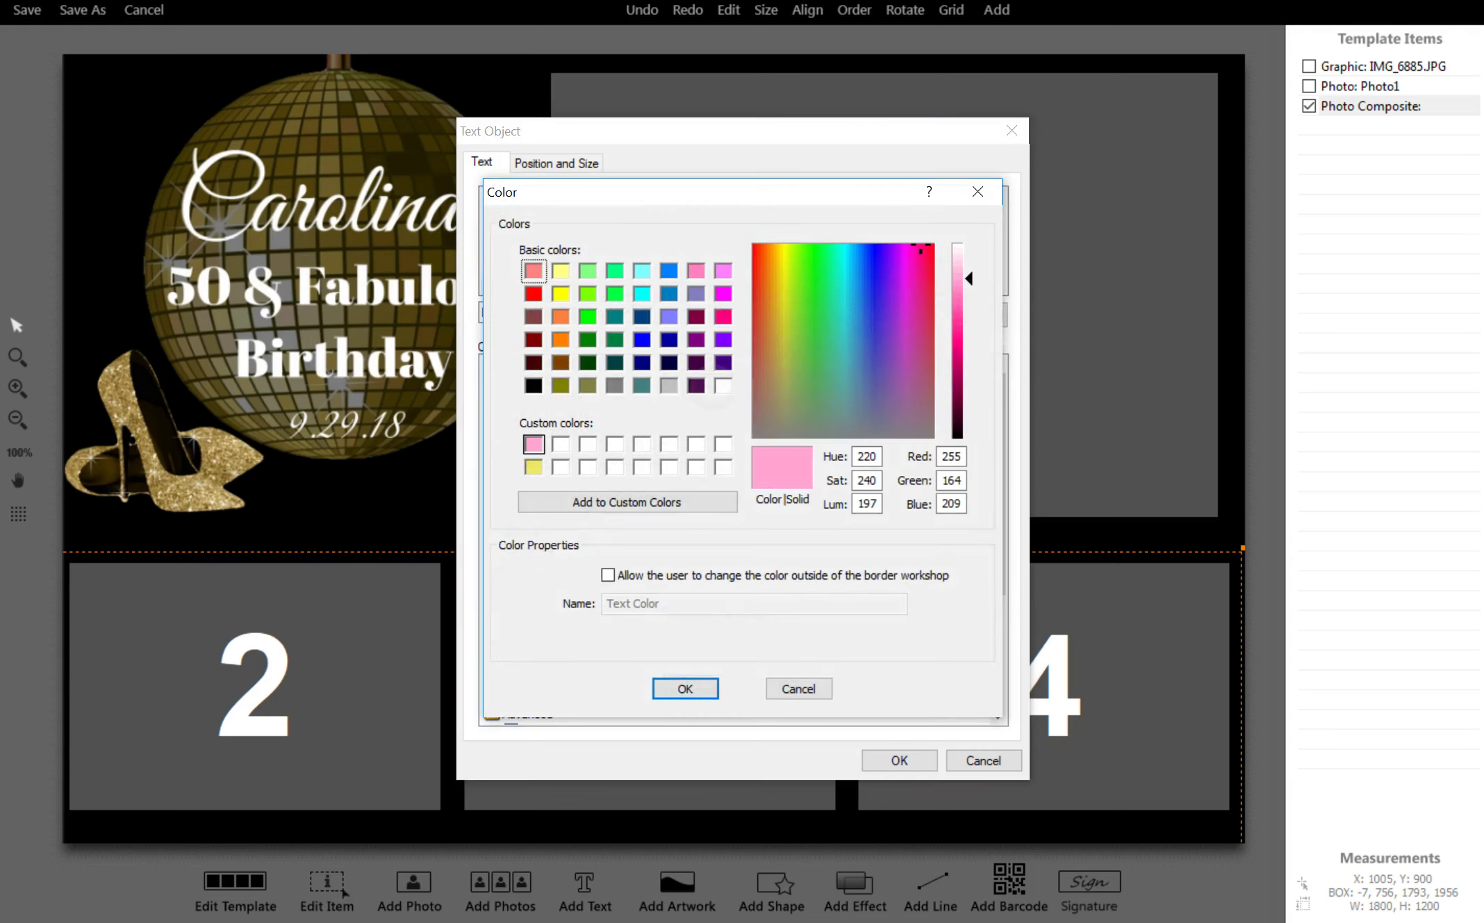
{"action": "left_click", "coordinate": [723, 385]}
{"action": "key", "text": "Return"}
{"action": "left_click", "coordinate": [645, 312]}
{"action": "left_click", "coordinate": [680, 312]}
{"action": "type", "text": "8"}
{"action": "key", "text": "Return"}
{"action": "key", "text": "Return"}
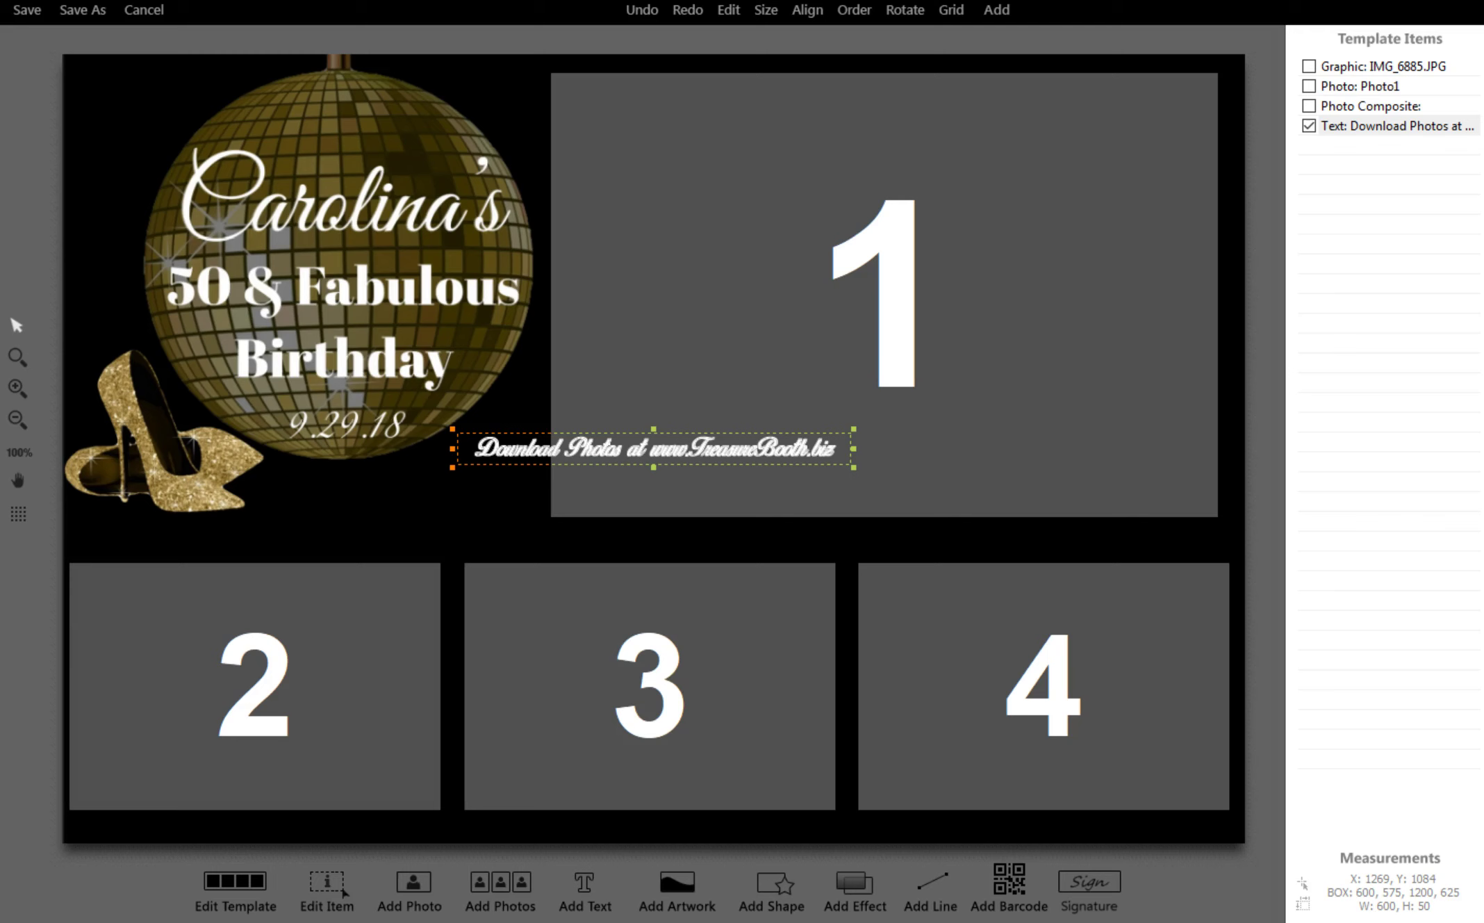
Step: Remove the caption's outline and move it below slots 2 and 3
{"action": "double_click", "coordinate": [641, 451]}
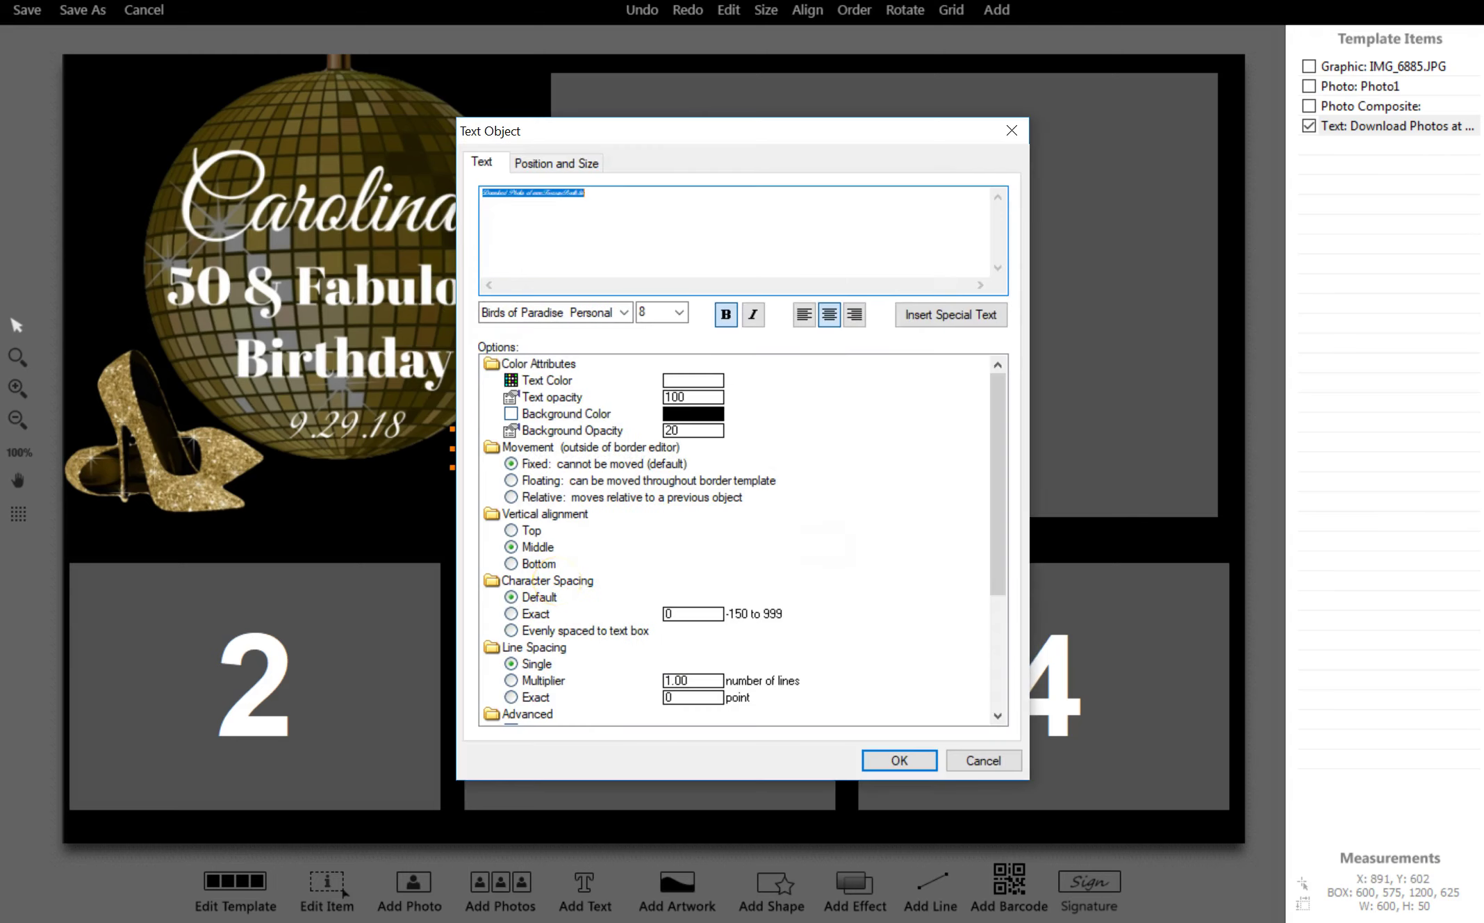
{"action": "scroll", "coordinate": [736, 542], "scroll_direction": "down", "scroll_amount": 3}
{"action": "left_click", "coordinate": [549, 596]}
{"action": "left_click", "coordinate": [883, 766]}
{"action": "left_click_drag", "start_coordinate": [720, 449], "coordinate": [708, 827]}
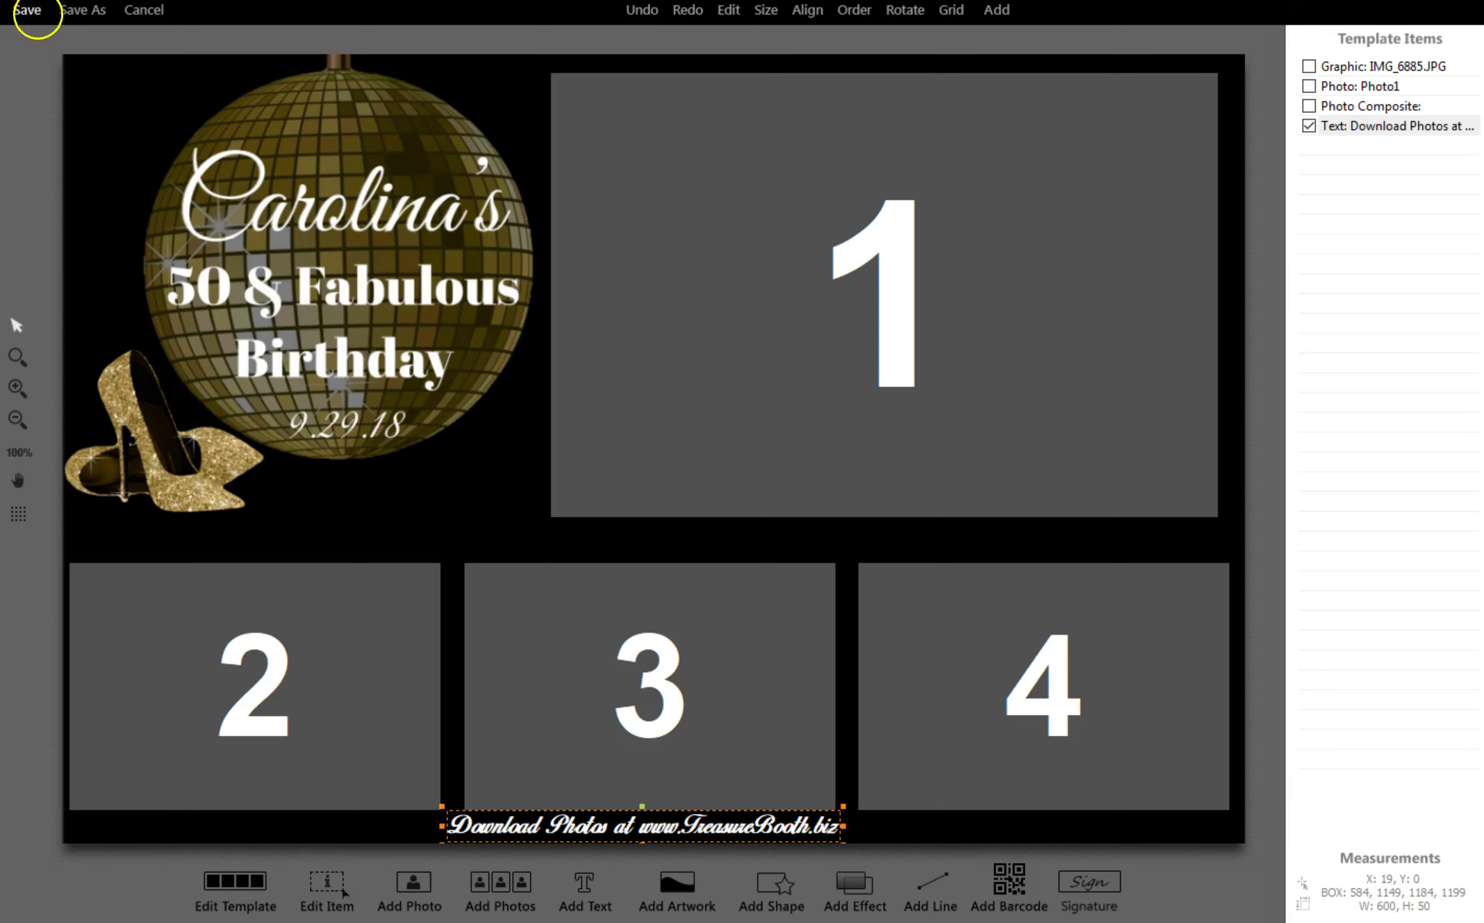
Step: Save the template as Disco and set it as the Main Event's print template
{"action": "left_click", "coordinate": [32, 10]}
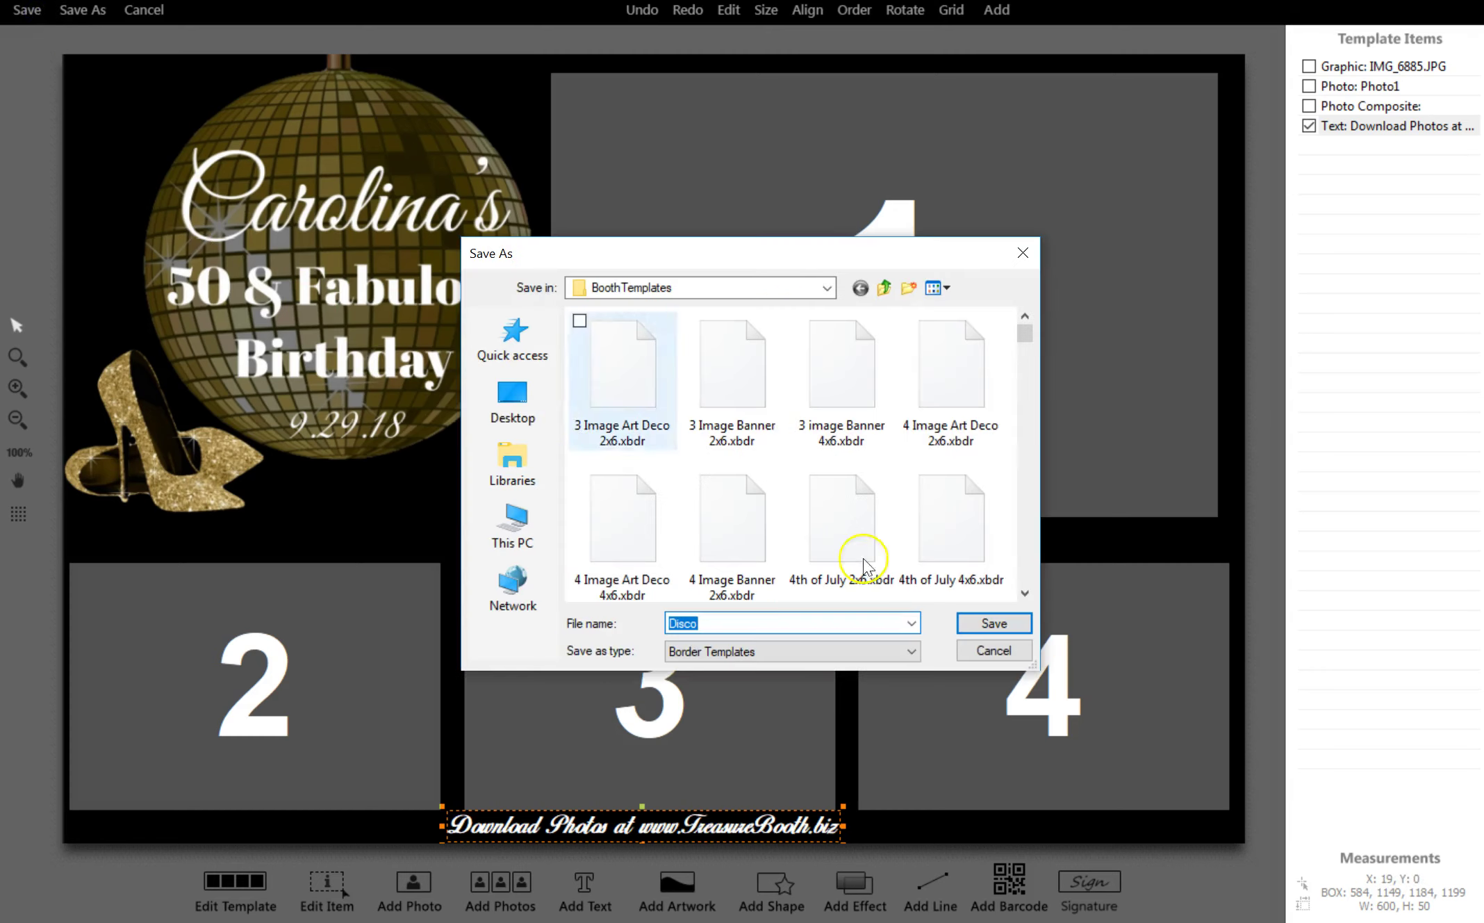
{"action": "left_click", "coordinate": [995, 623]}
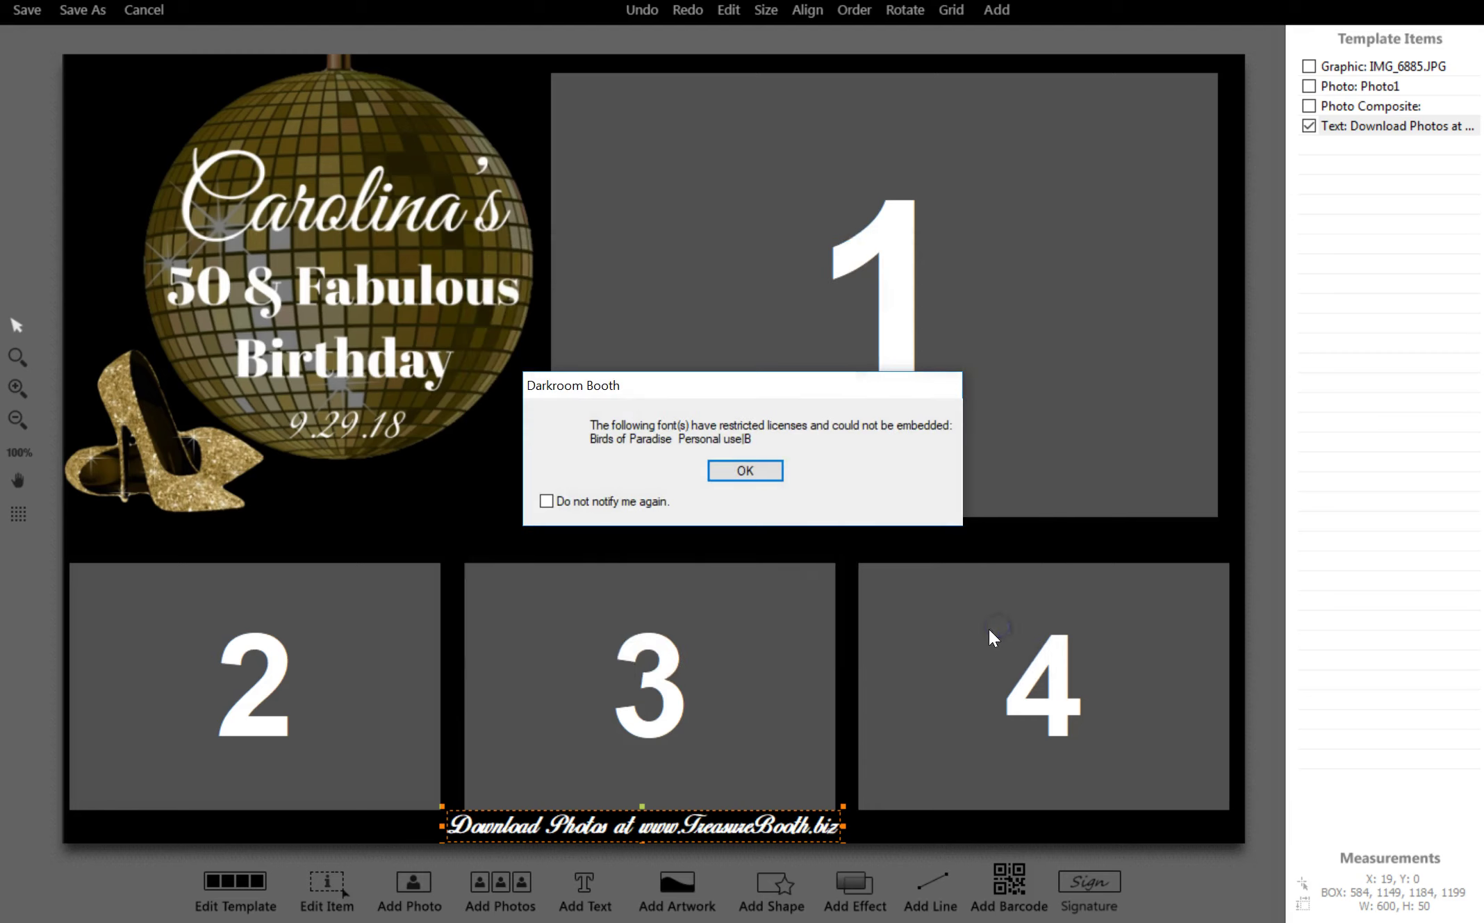
{"action": "left_click", "coordinate": [745, 471]}
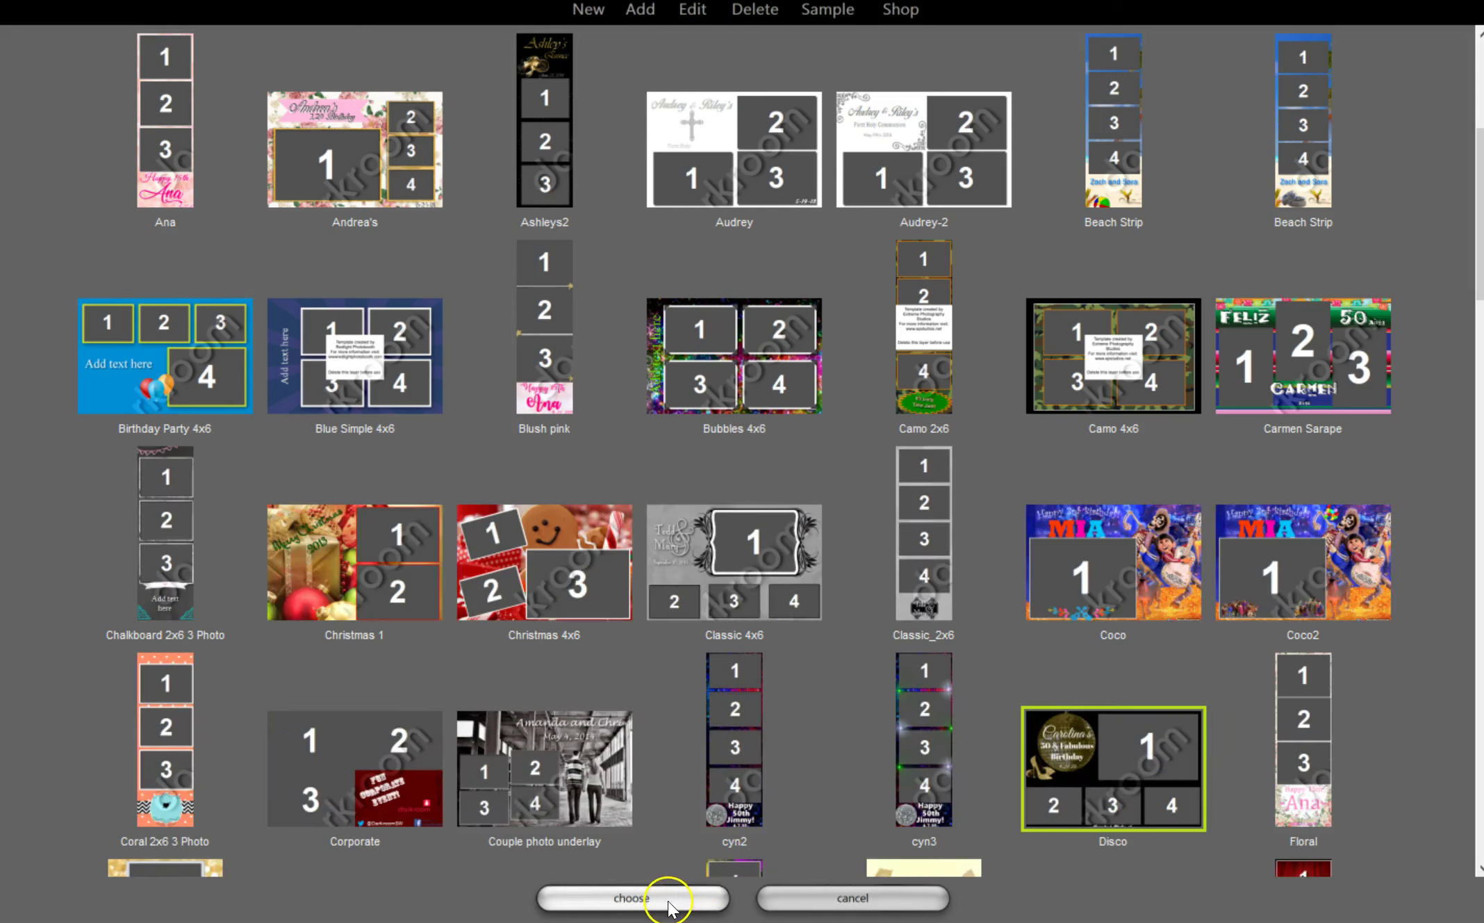
{"action": "left_click", "coordinate": [666, 895]}
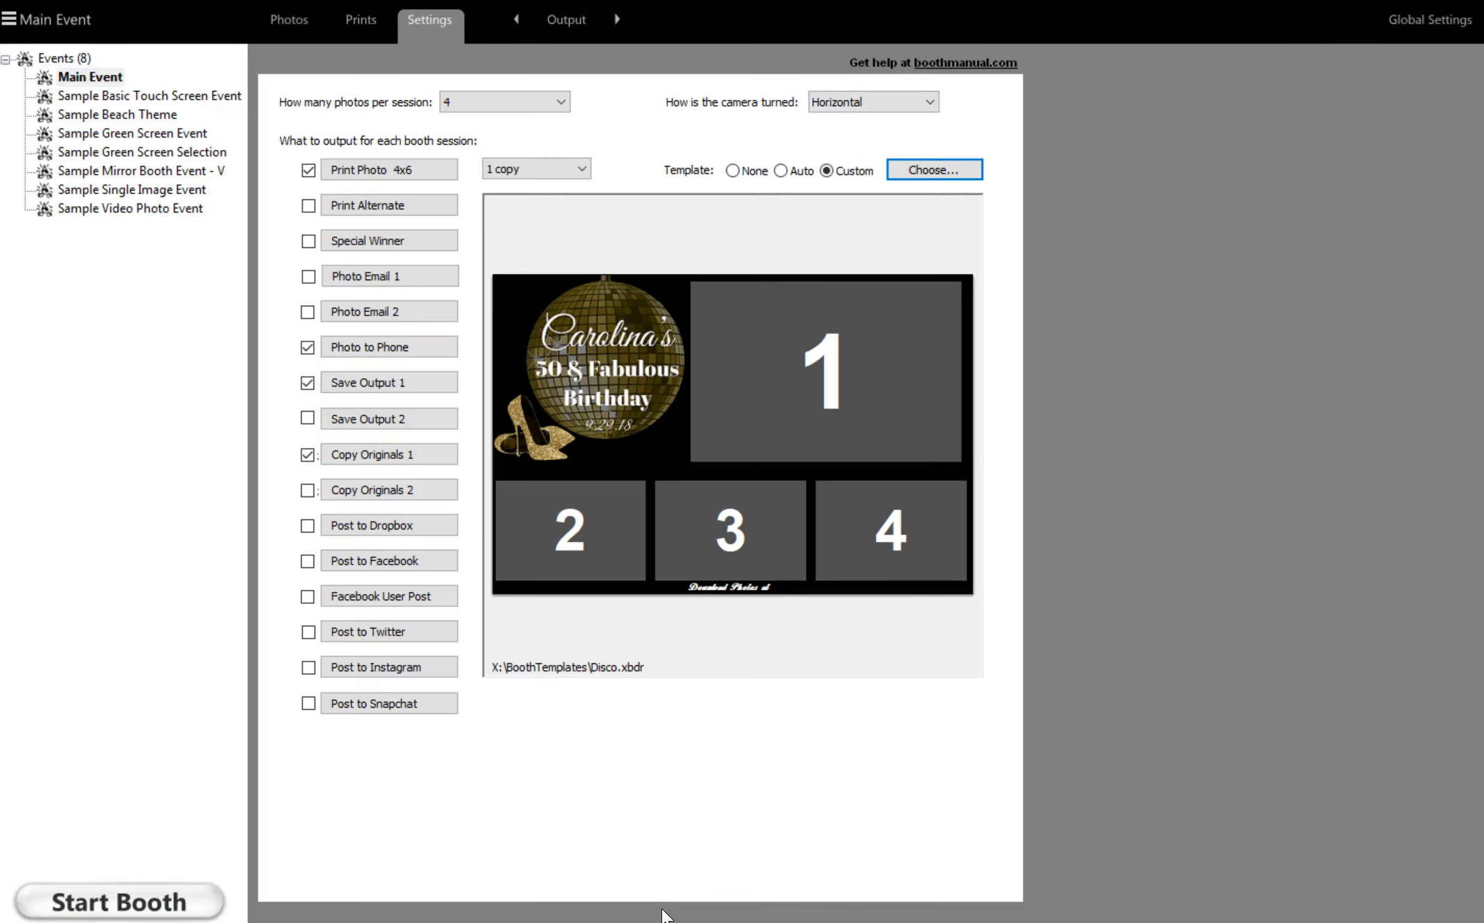